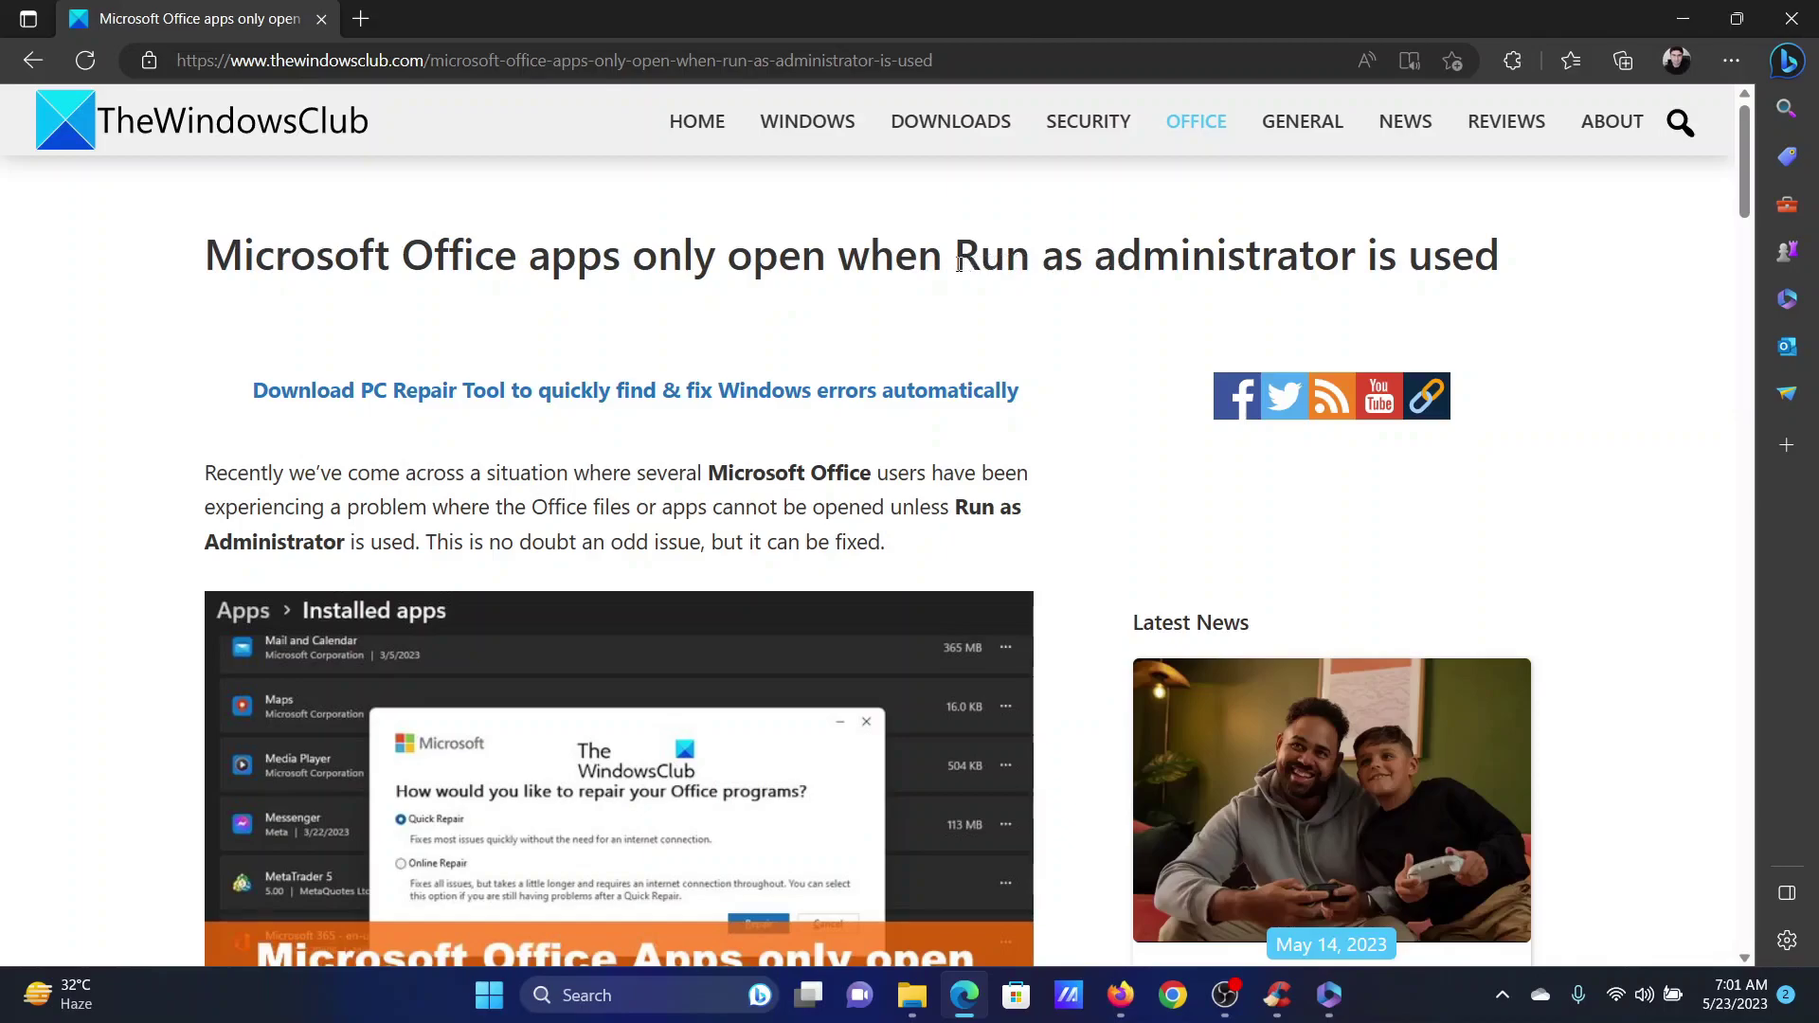
- Highlight the article's 'Run as administrator' title, then show the Outlook desktop shortcut's menu
drag(959, 263, 1302, 268)
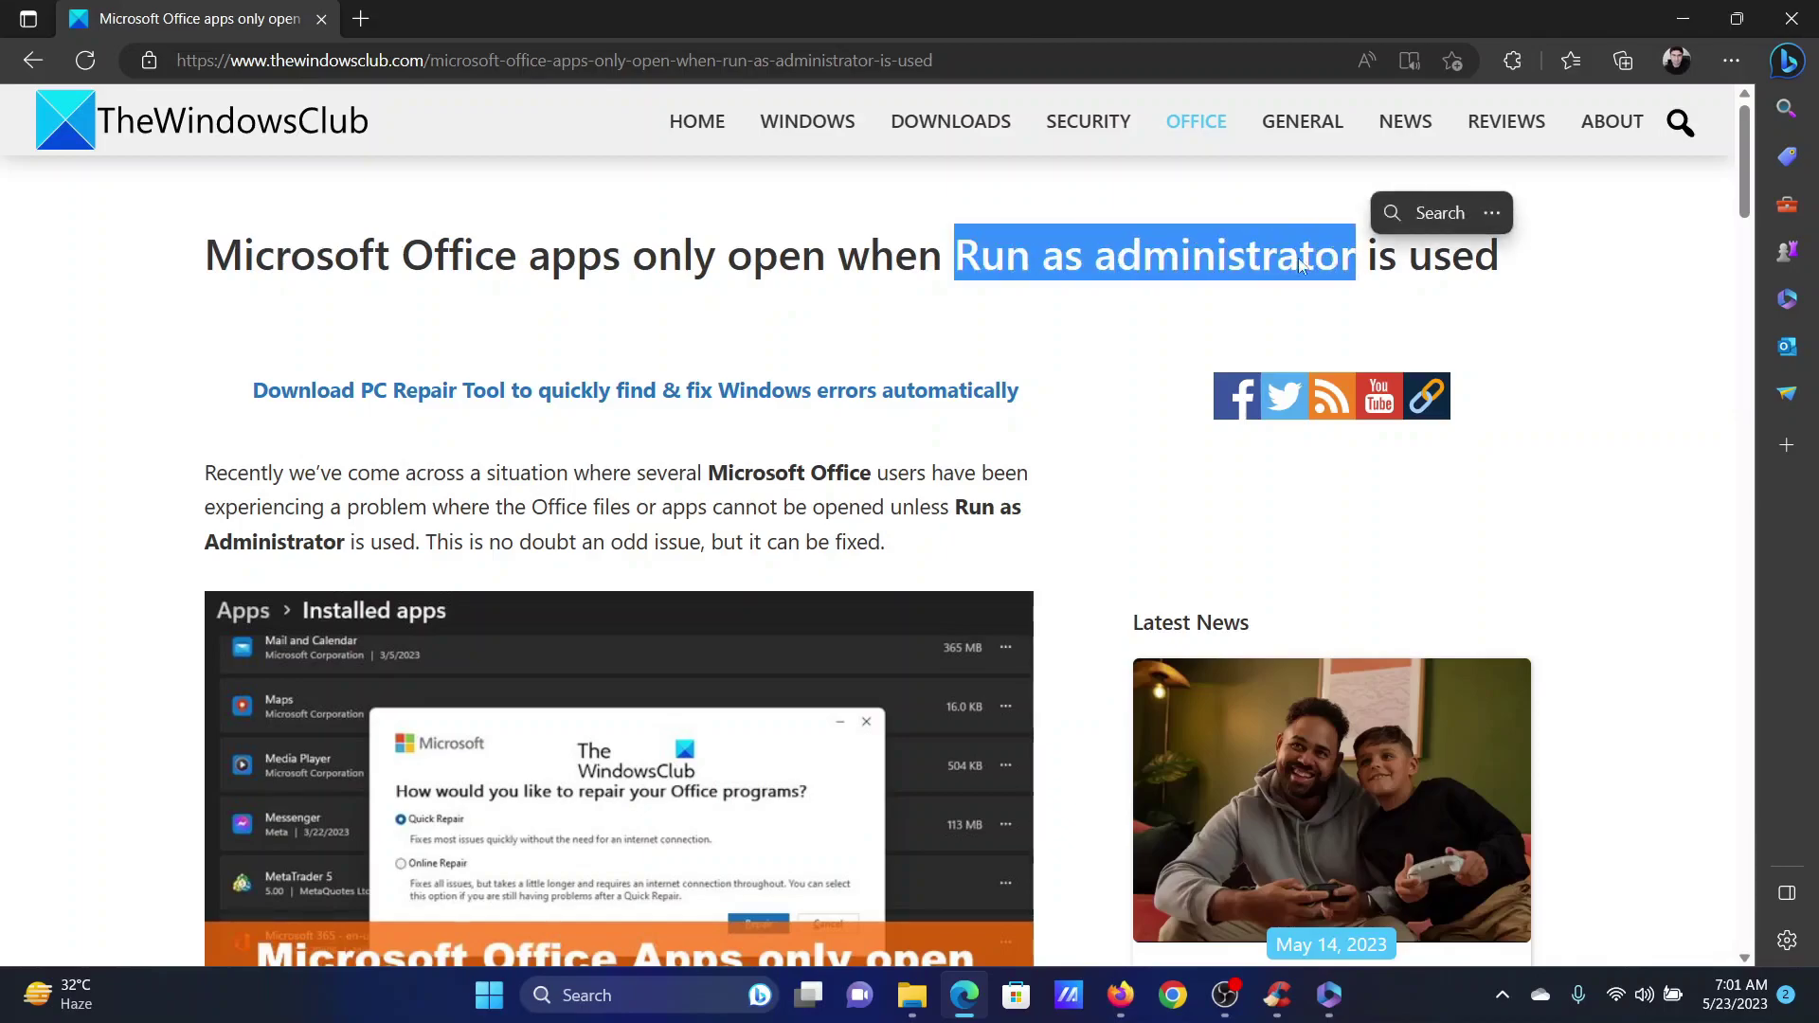
click(1049, 327)
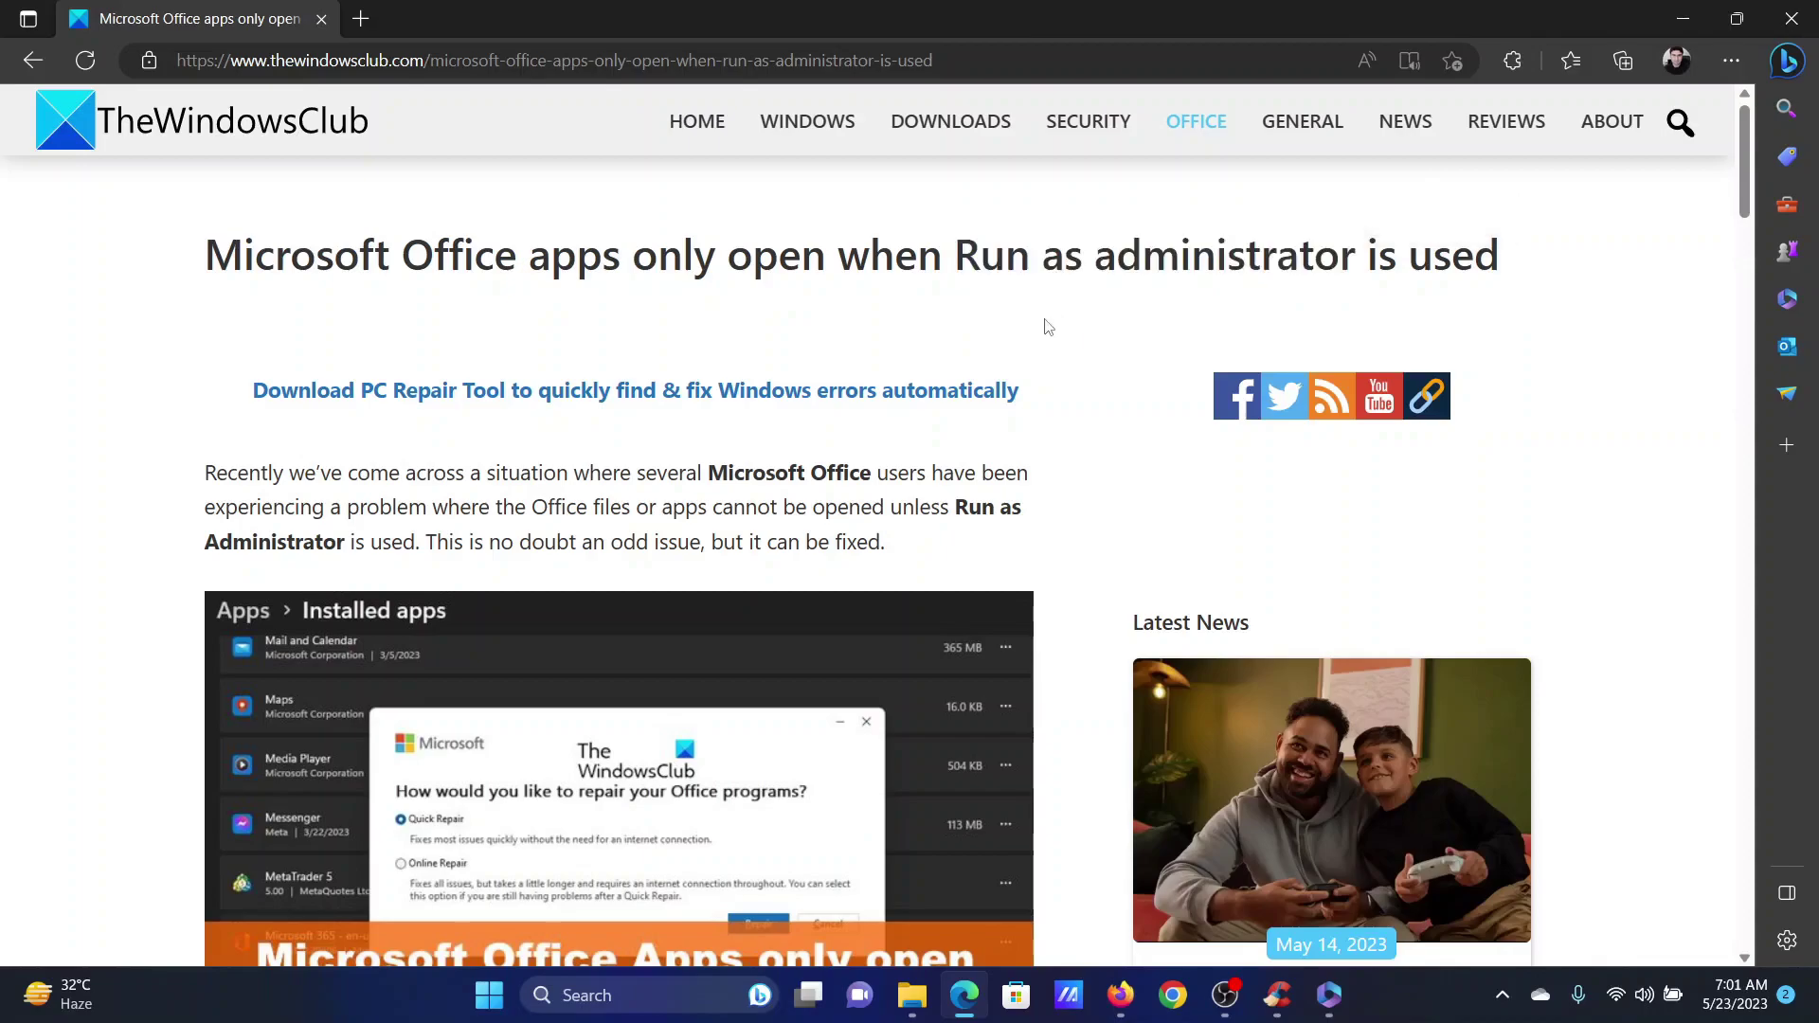
click(1813, 995)
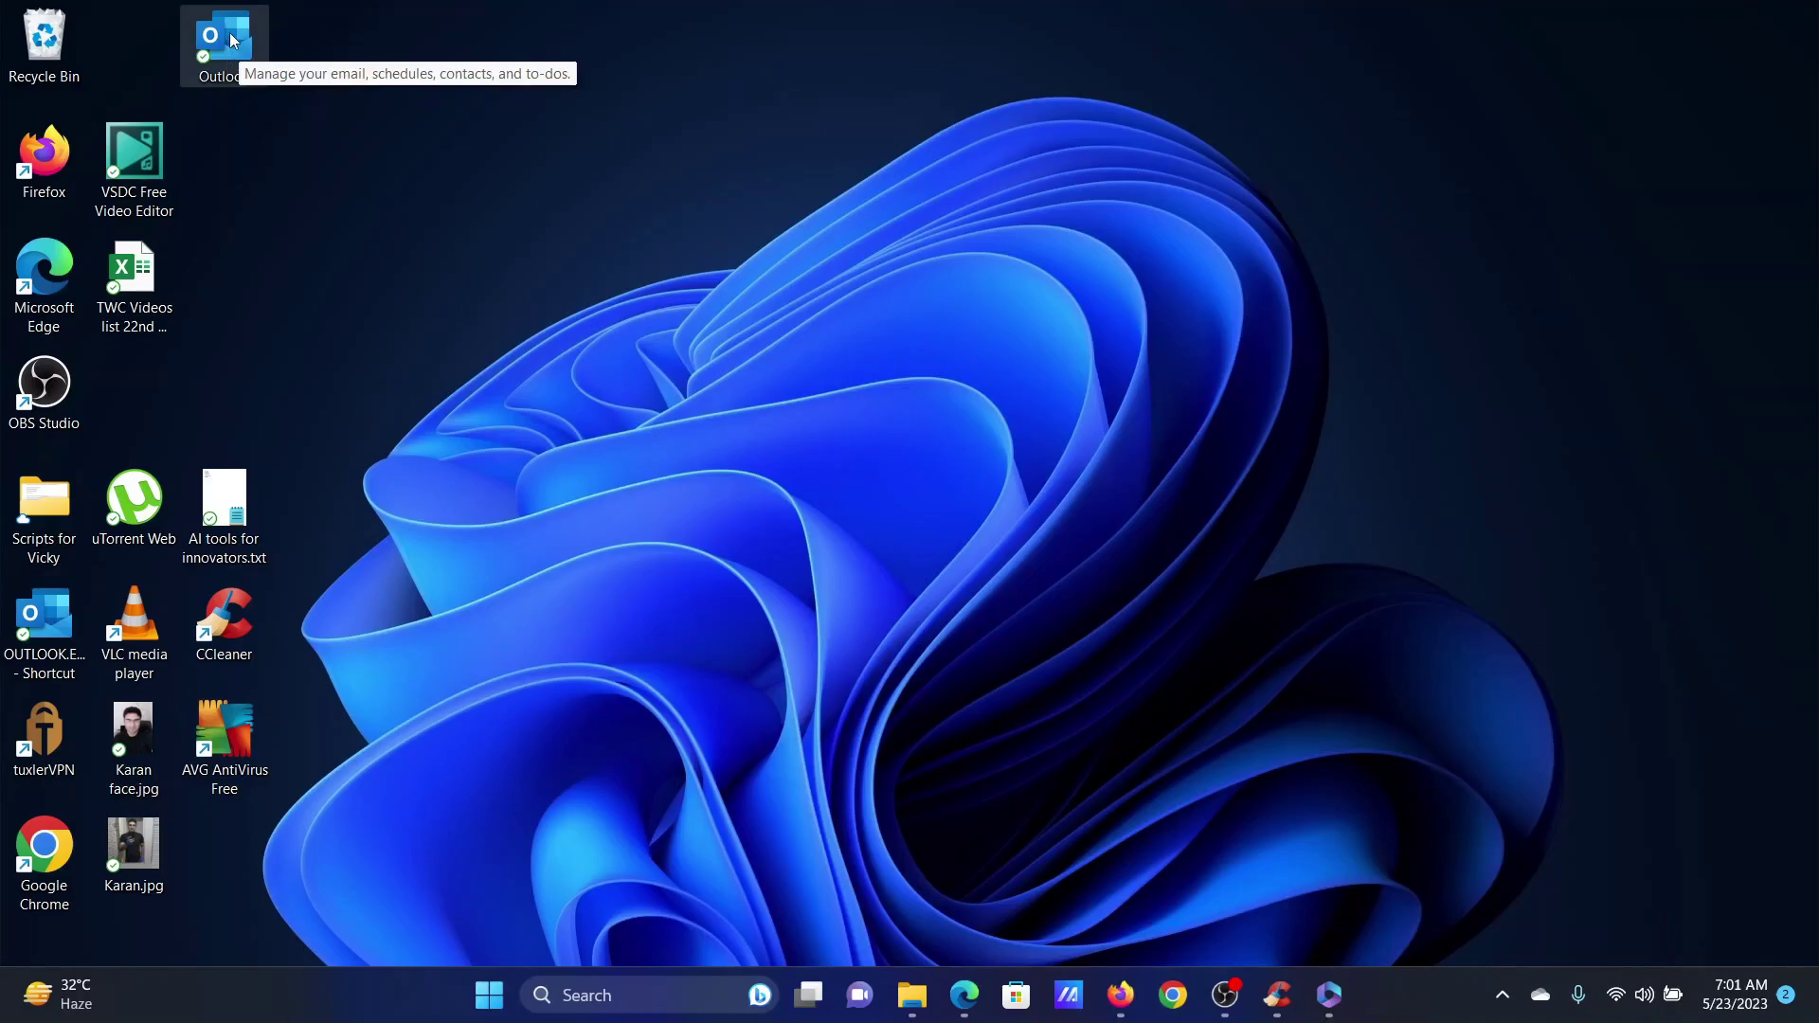
right_click(229, 32)
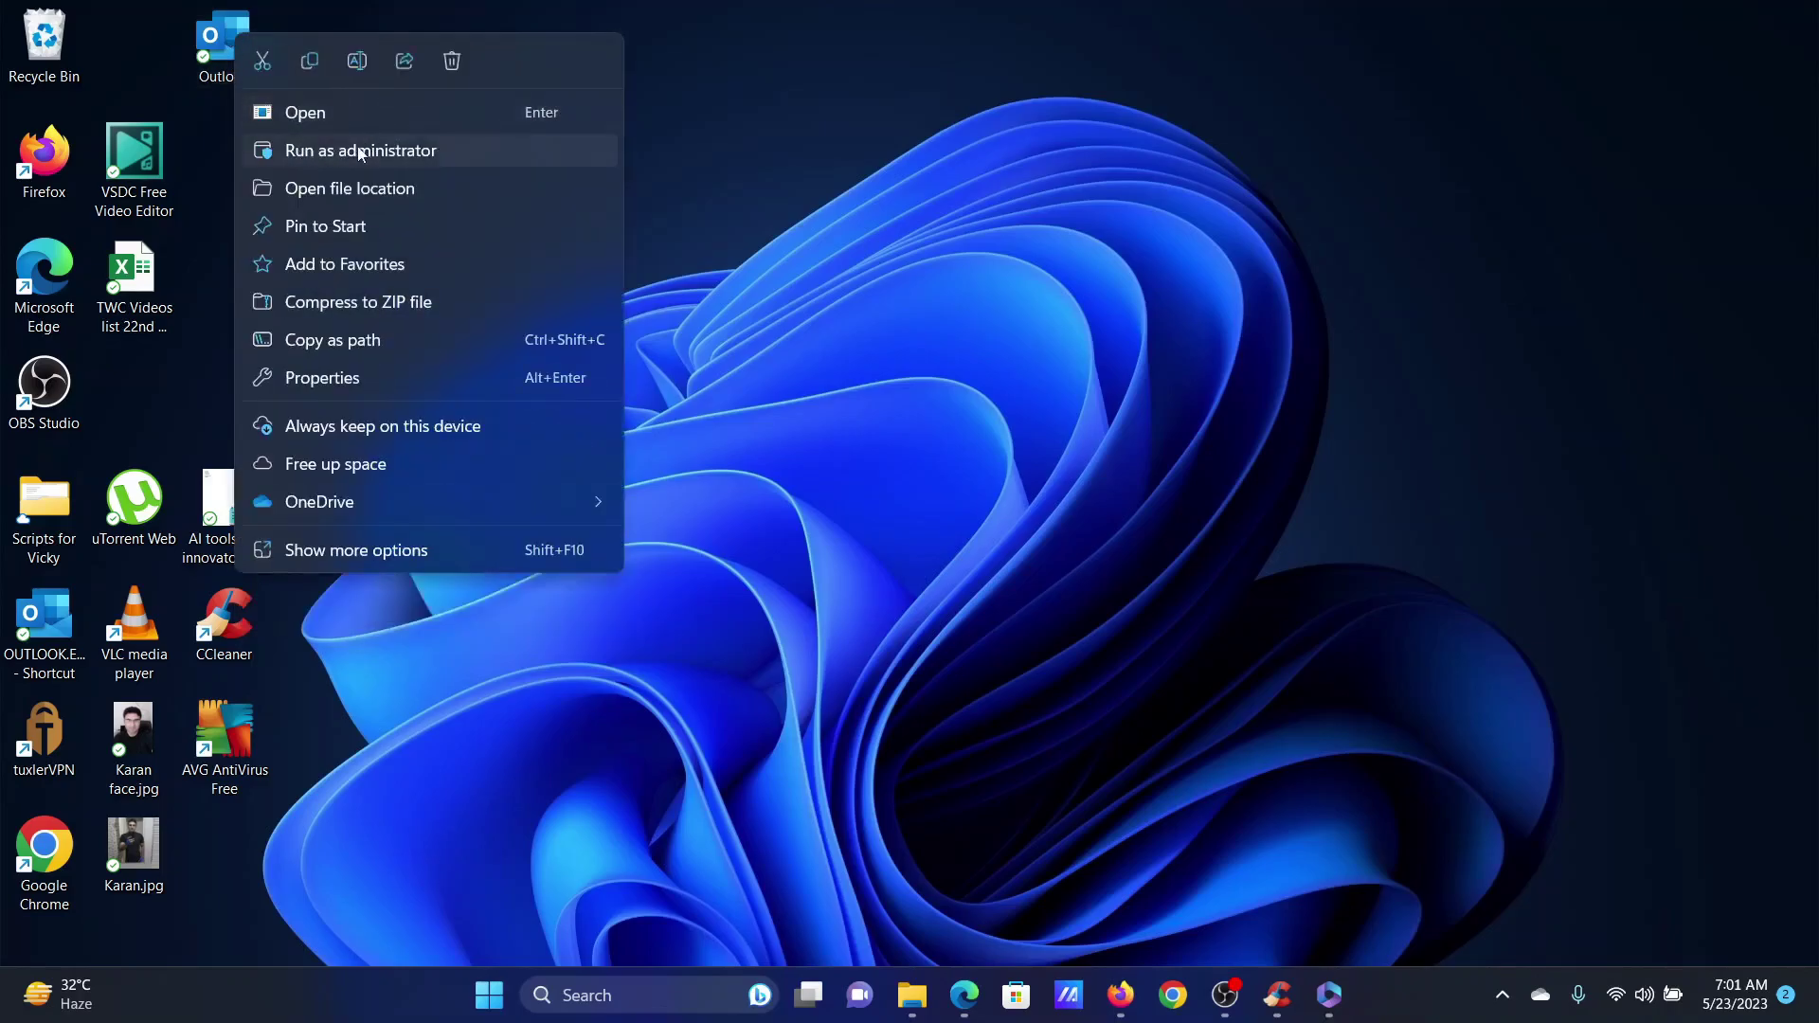
- Back in the article, highlight the first fix about third-party optimizers and launch CCleaner
click(964, 994)
scroll(702, 680, down, 10)
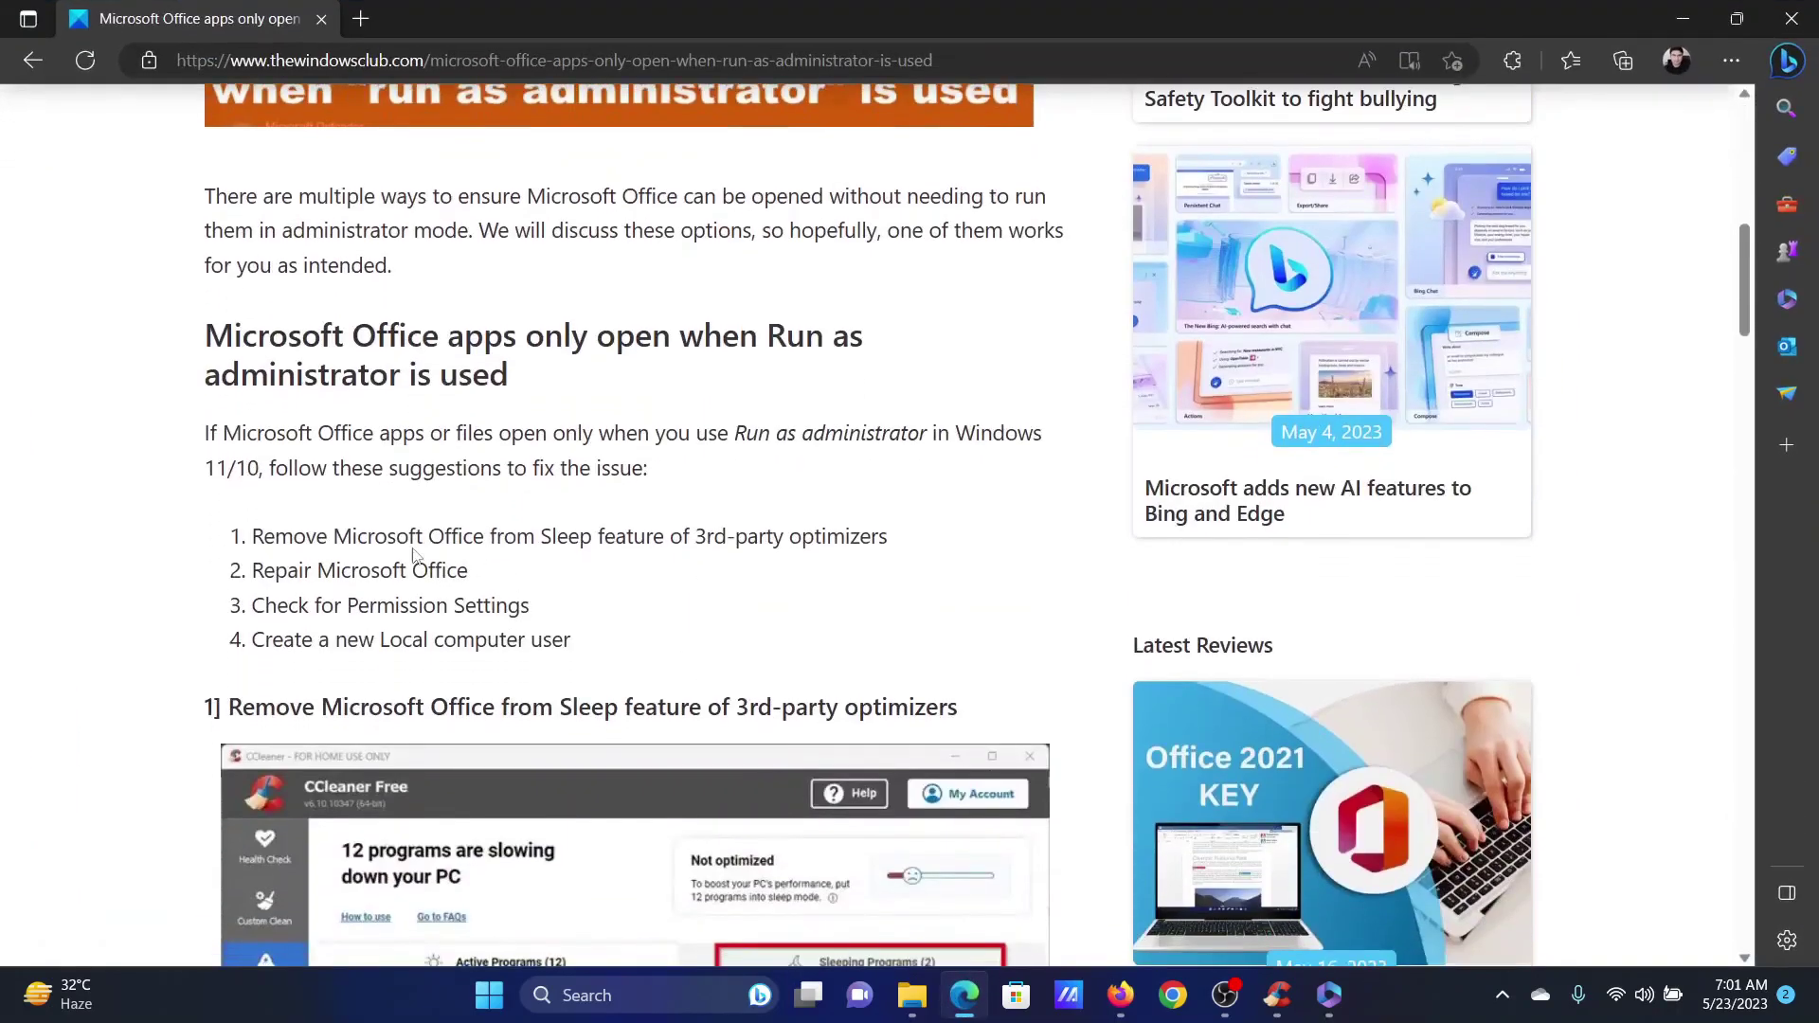
drag(265, 533, 827, 538)
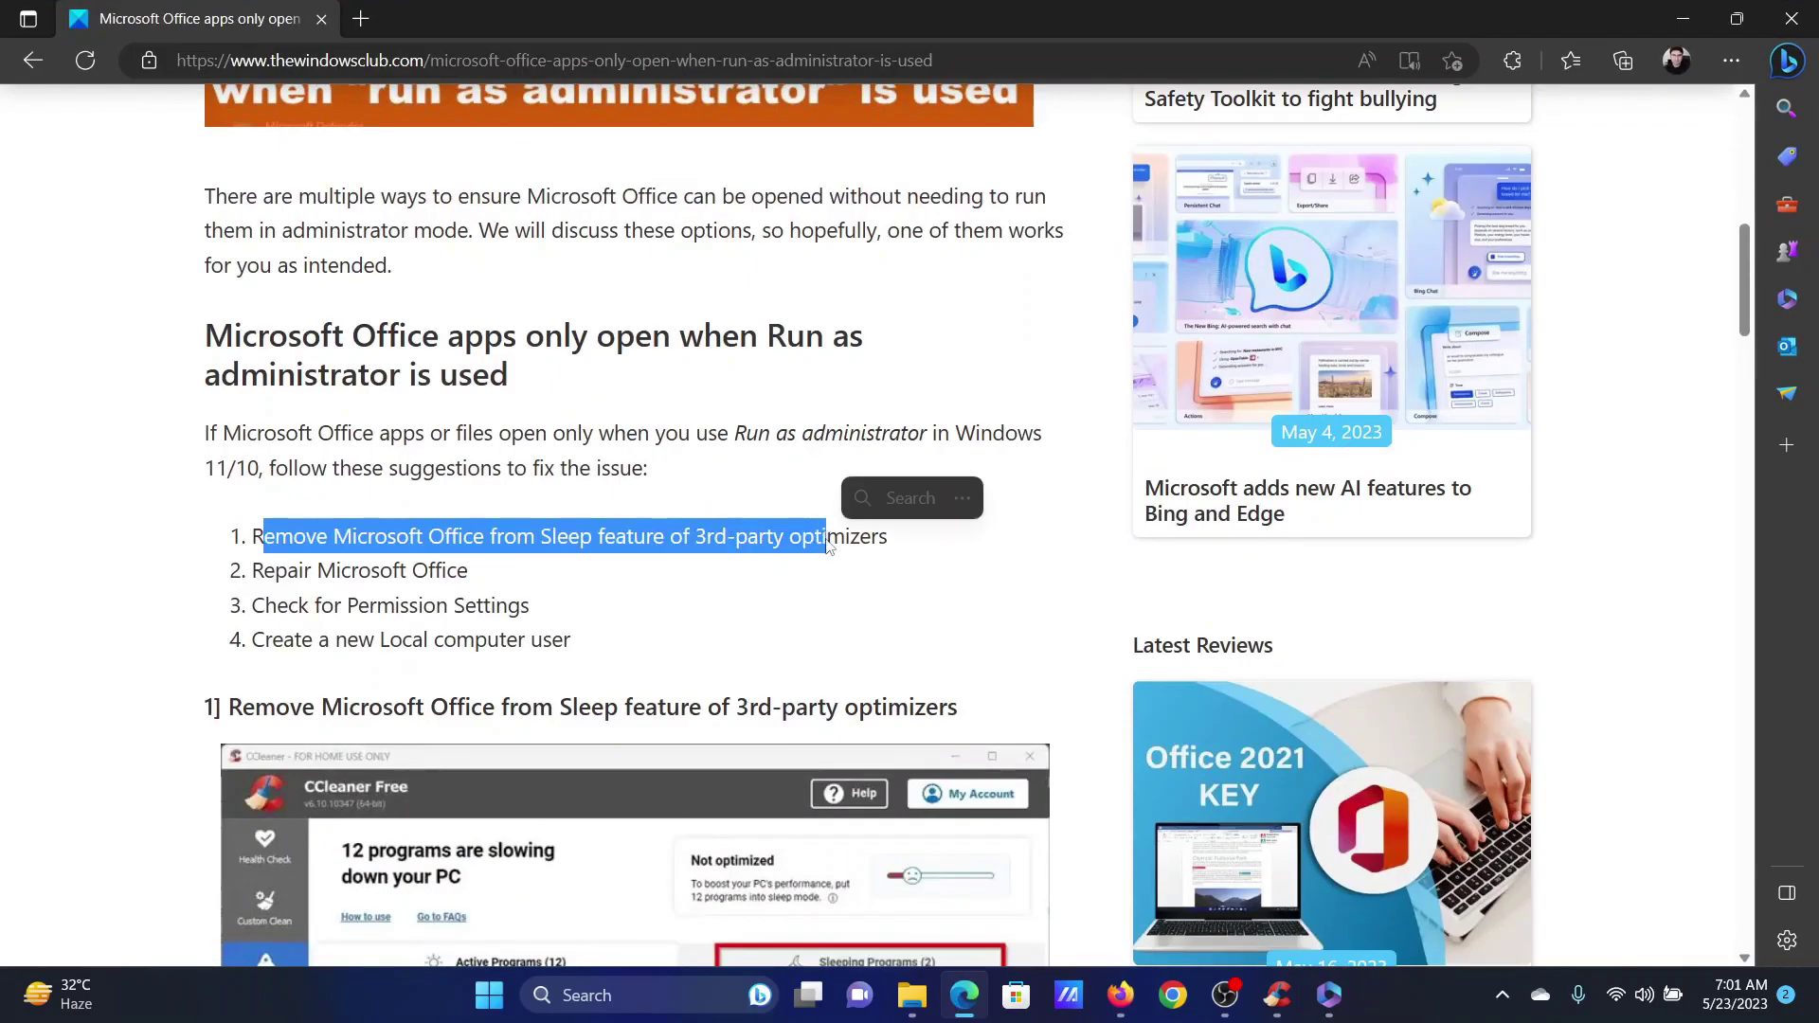
click(1275, 1004)
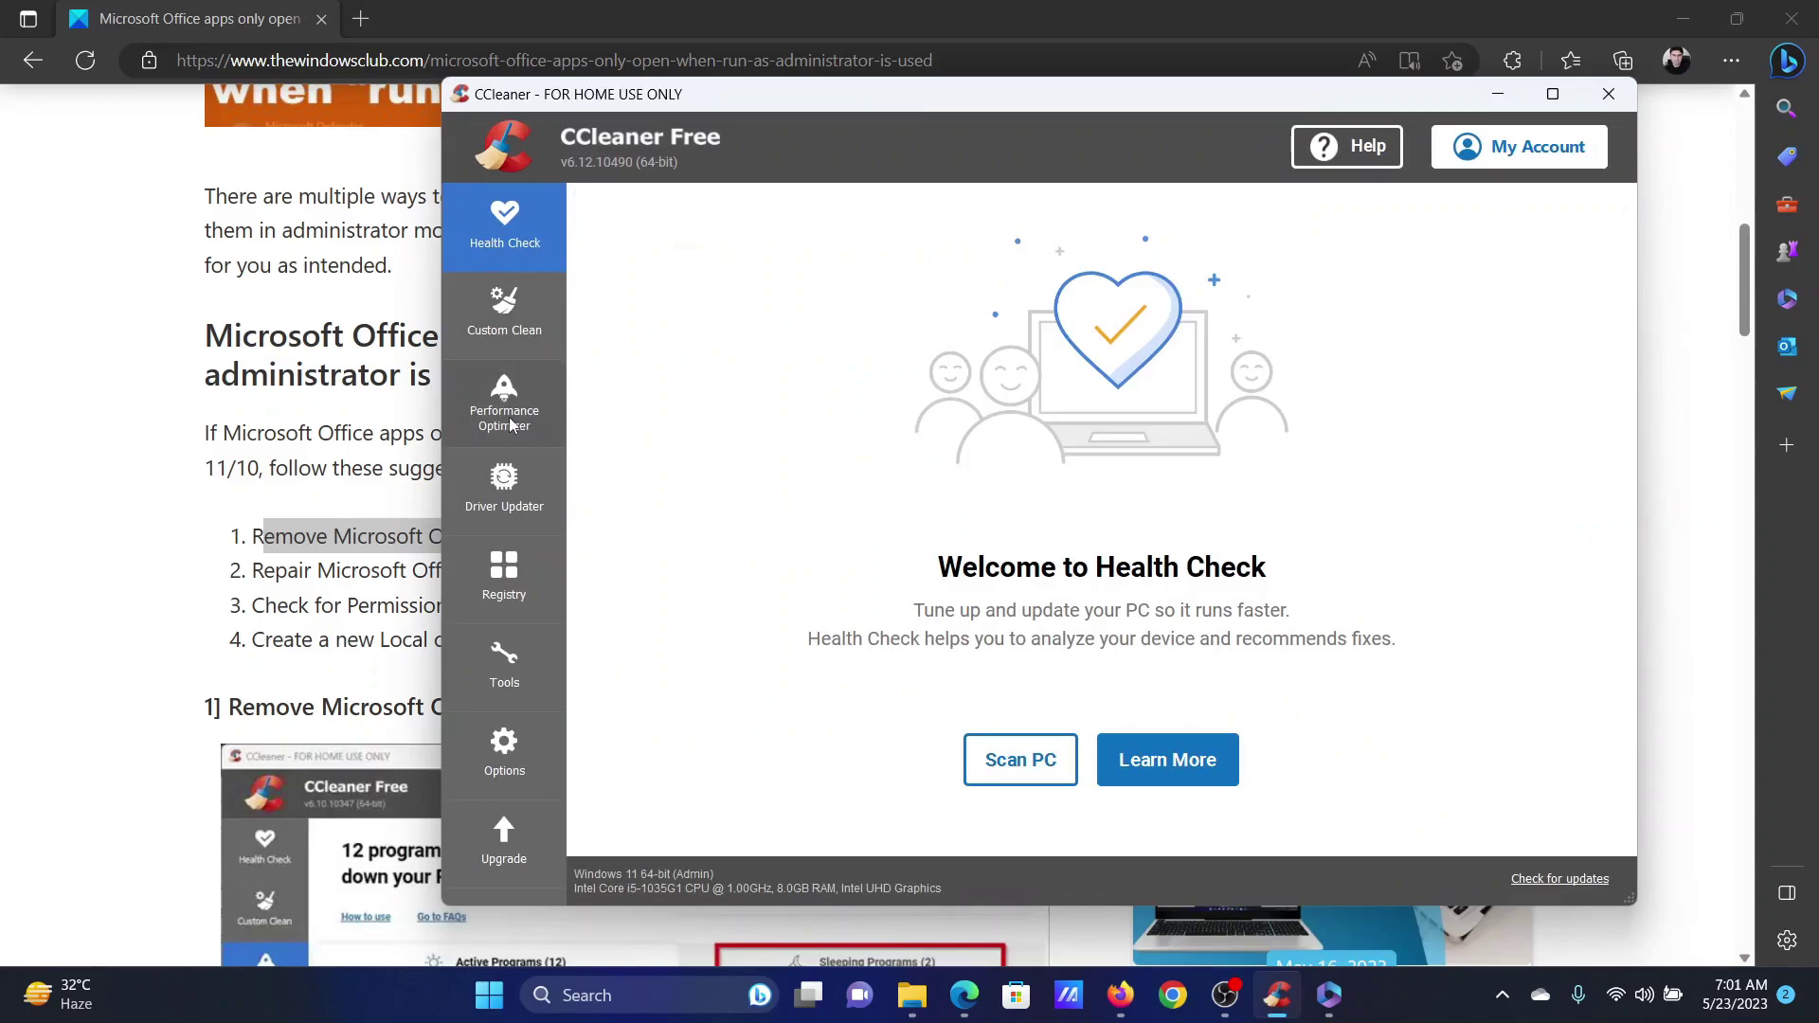
- Confirm Performance Optimizer lists Microsoft 365 as active, close CCleaner, and mark the Repair Office fix
click(510, 425)
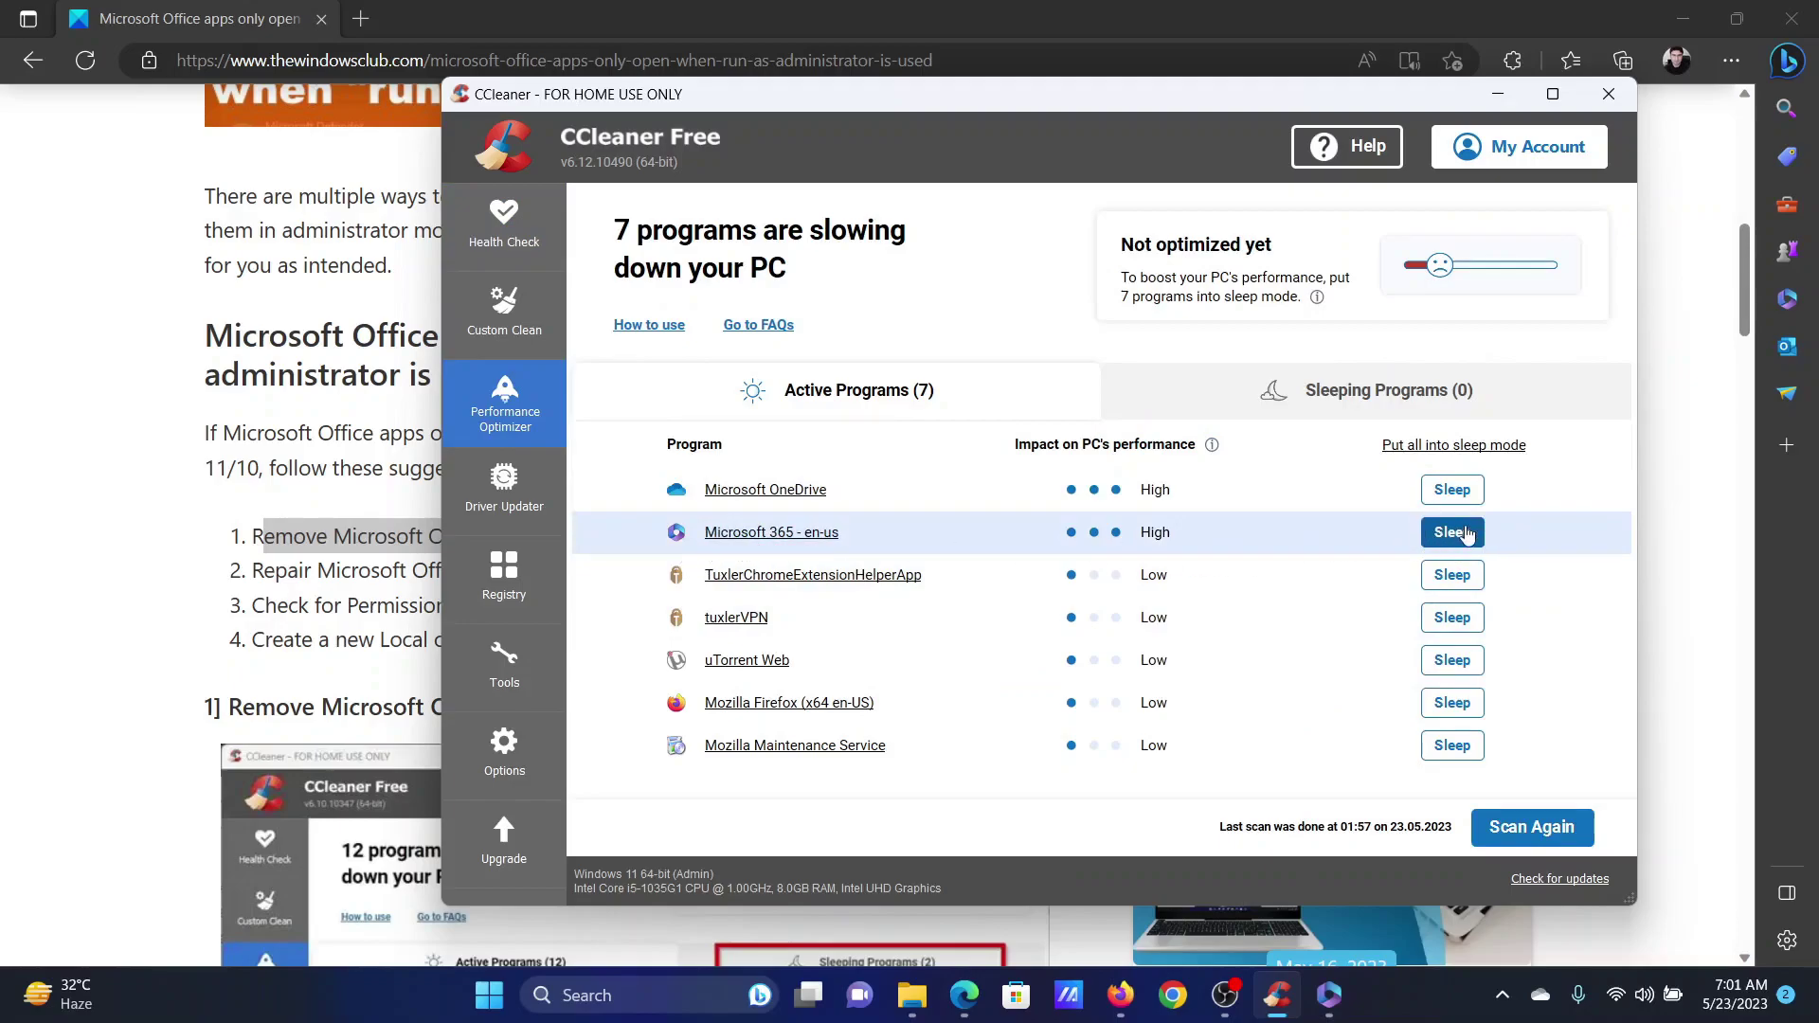
click(1607, 94)
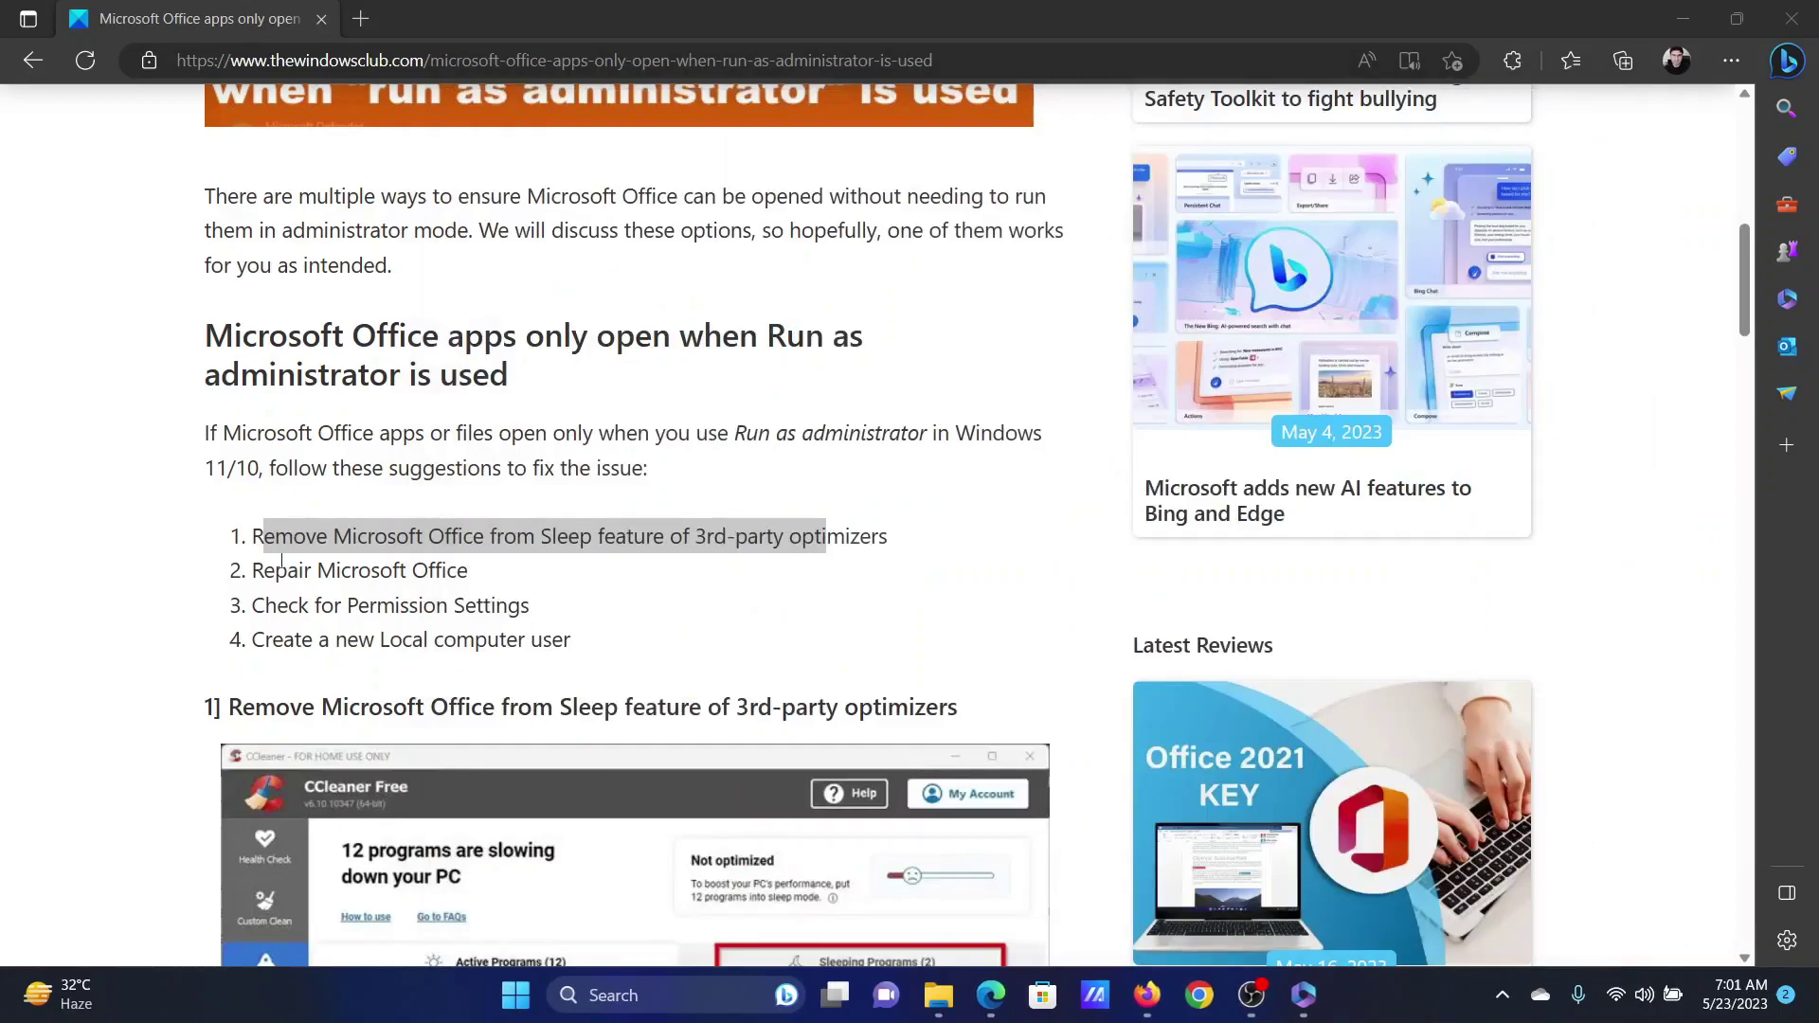
drag(266, 573, 461, 570)
click(564, 580)
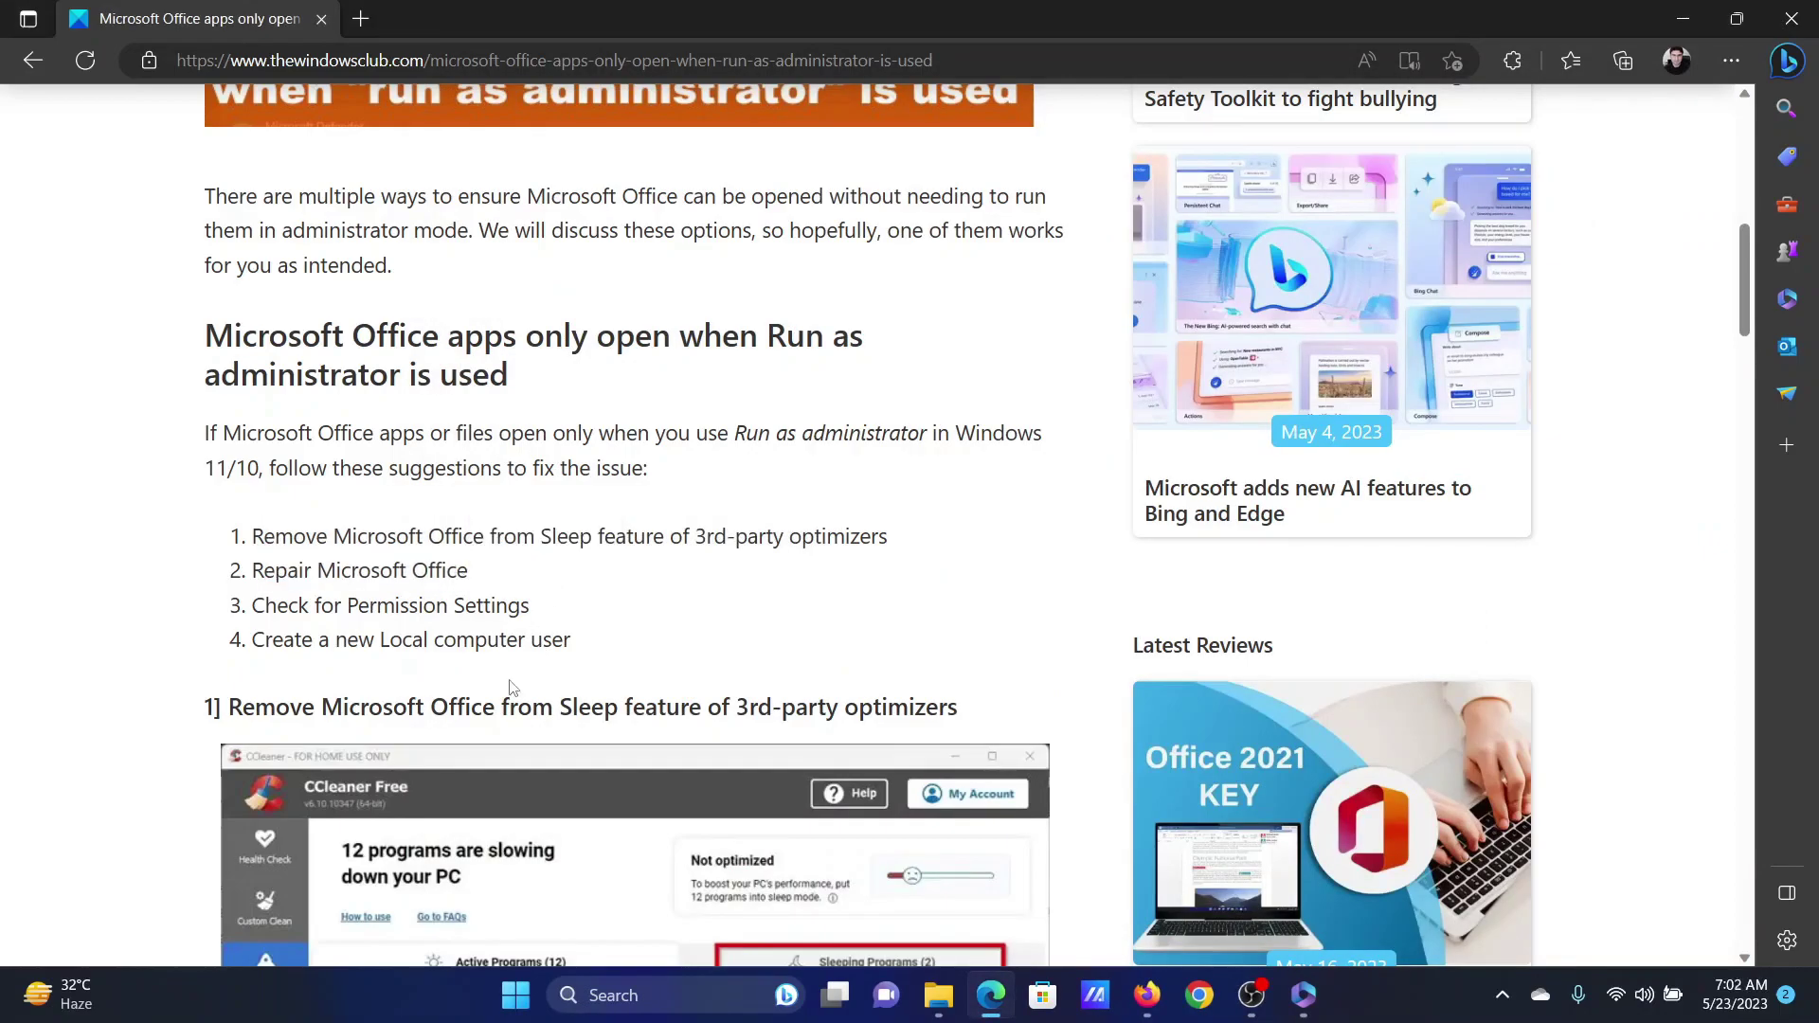
right_click(511, 991)
- In Settings, go to Apps > Installed apps and show Microsoft 365 - en-us's Modify option
click(473, 741)
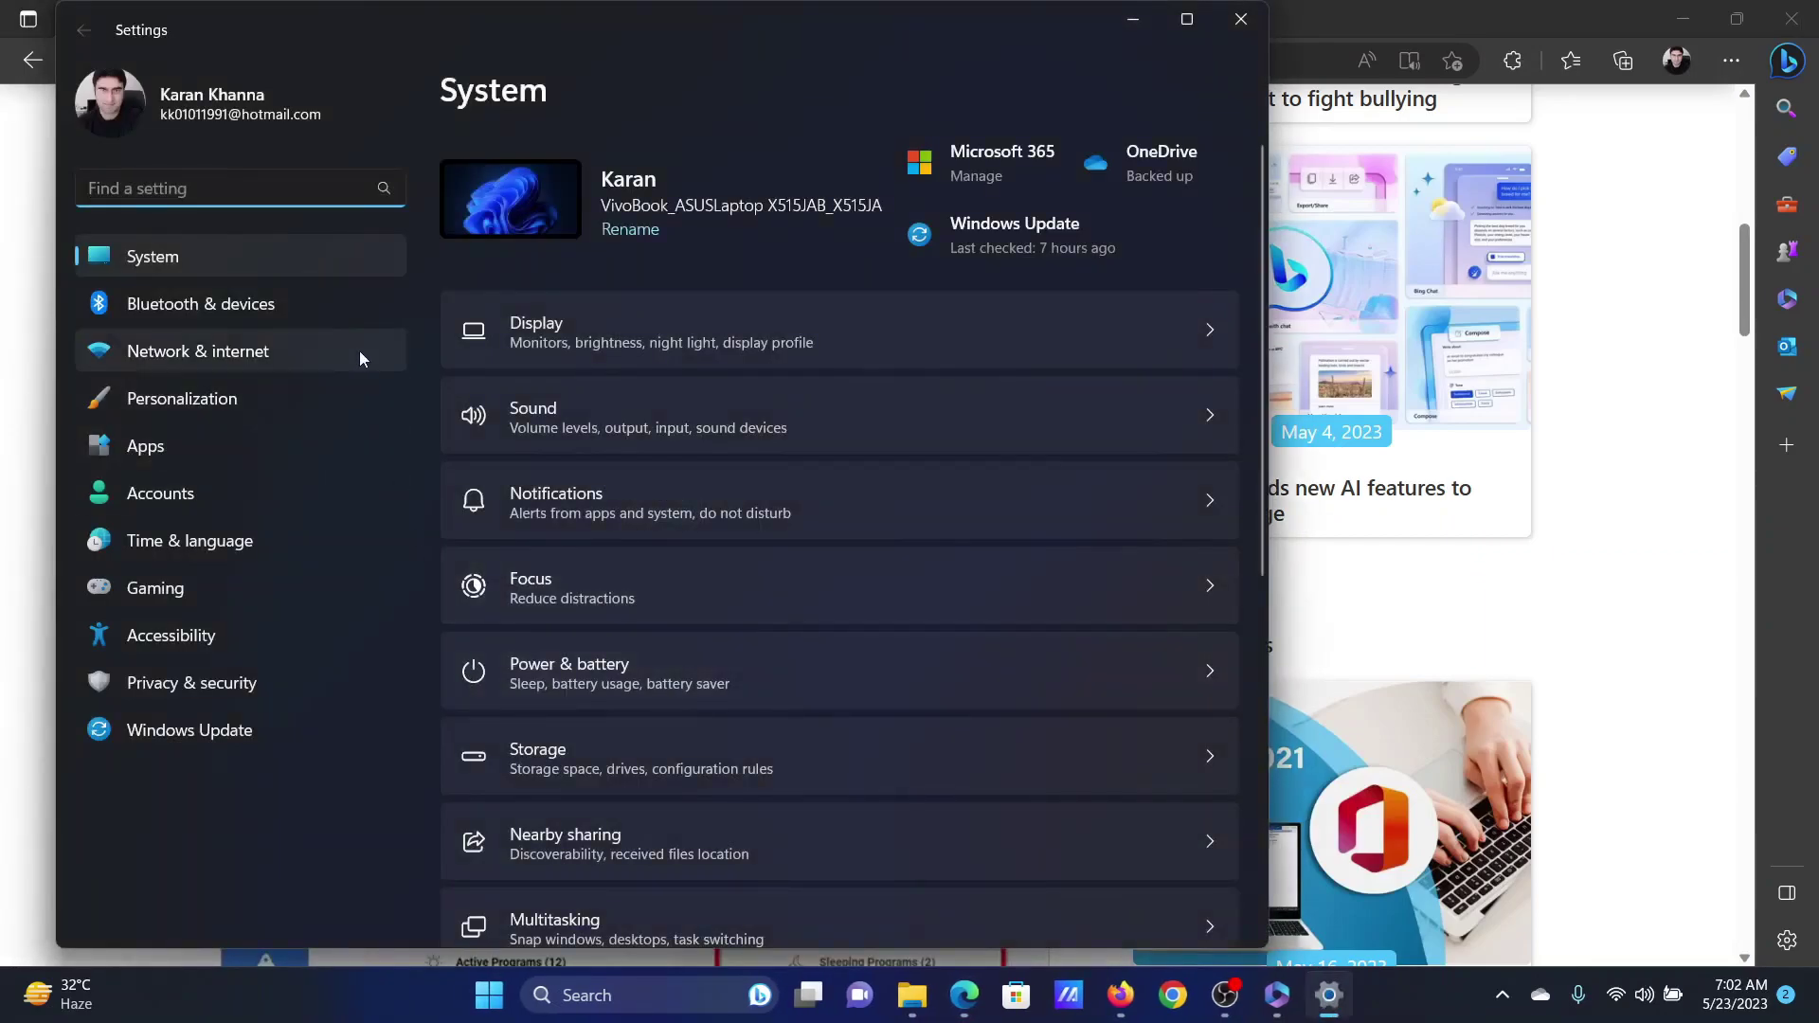
click(190, 446)
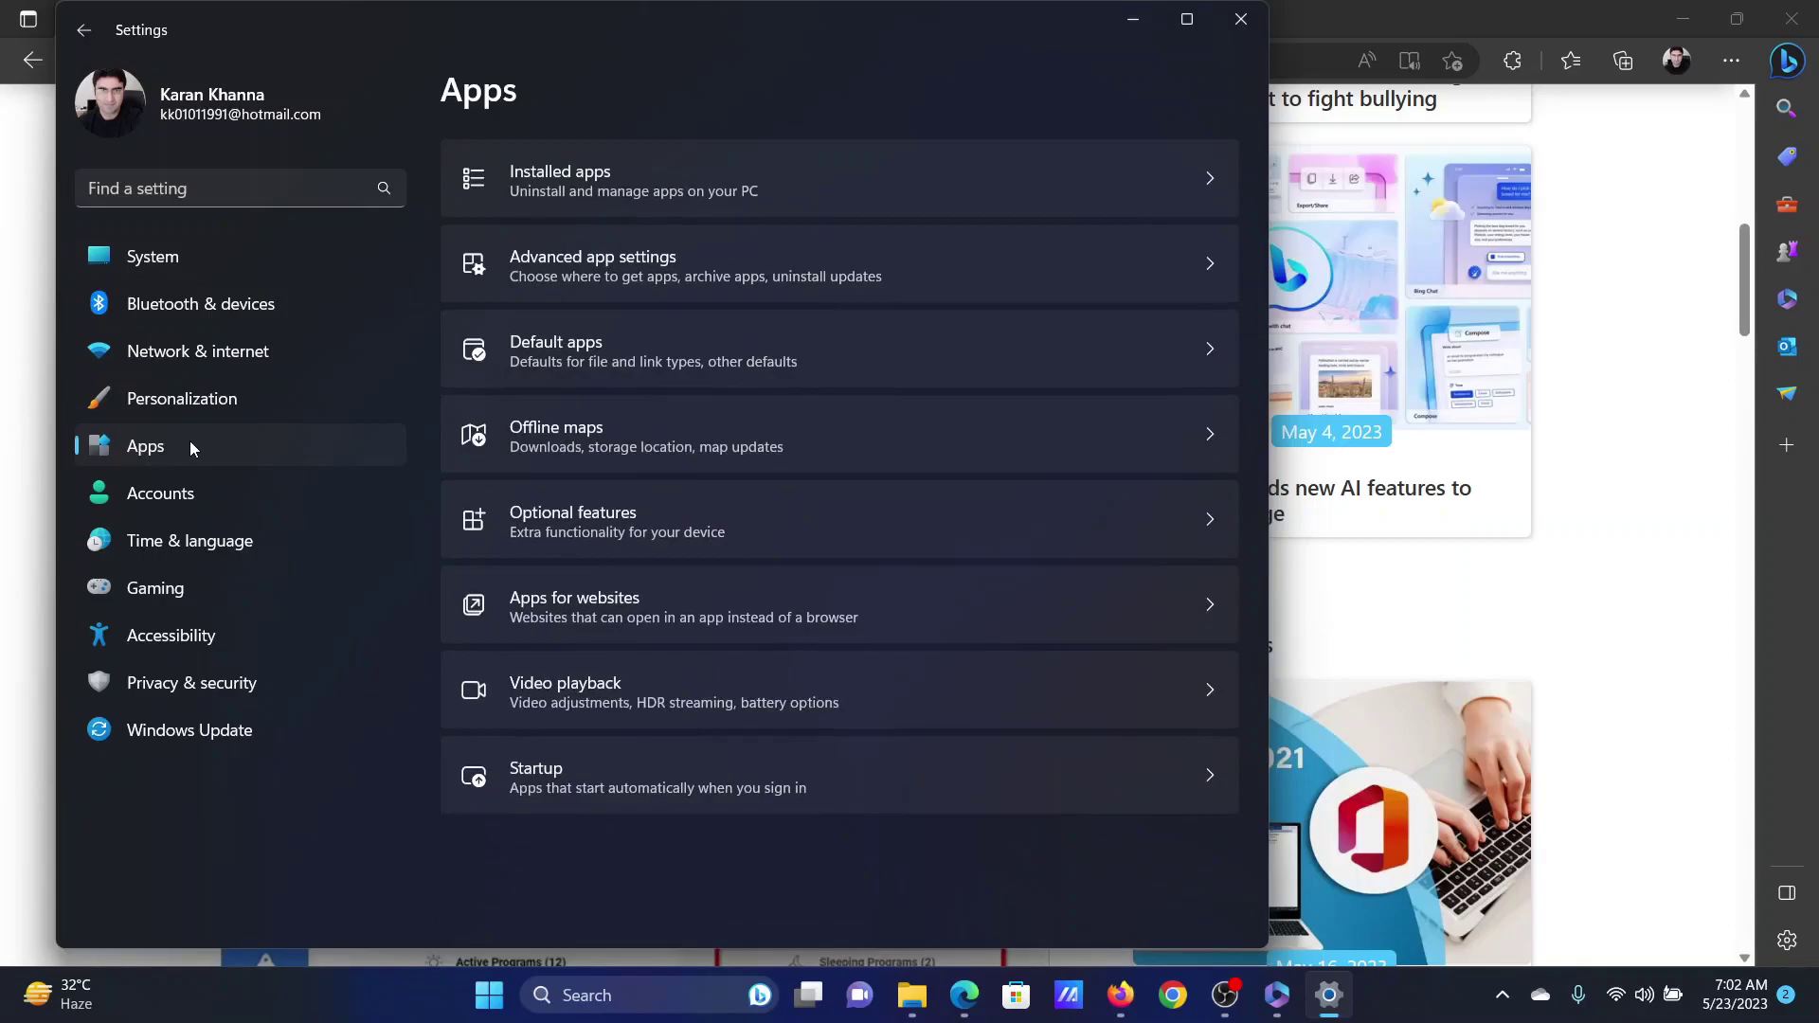
click(595, 188)
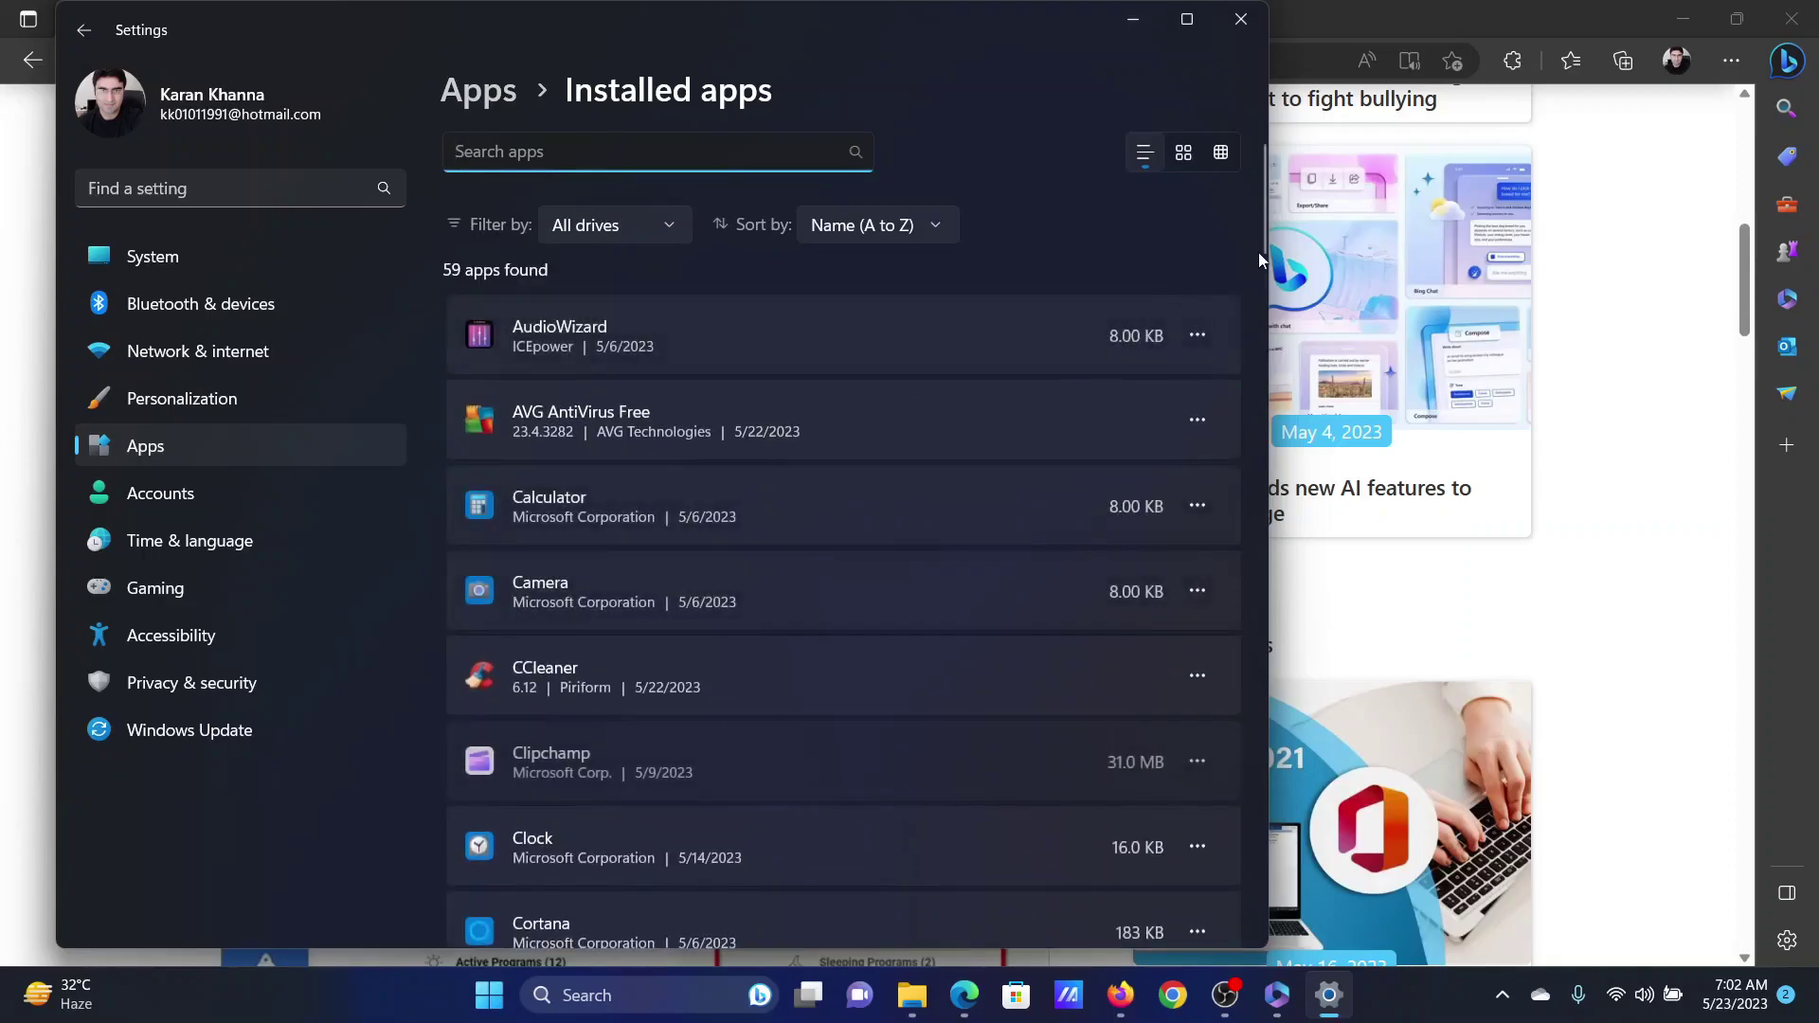
mouse_move(1262, 222)
mouse_down()
mouse_move(1253, 553)
mouse_move(1264, 460)
mouse_up()
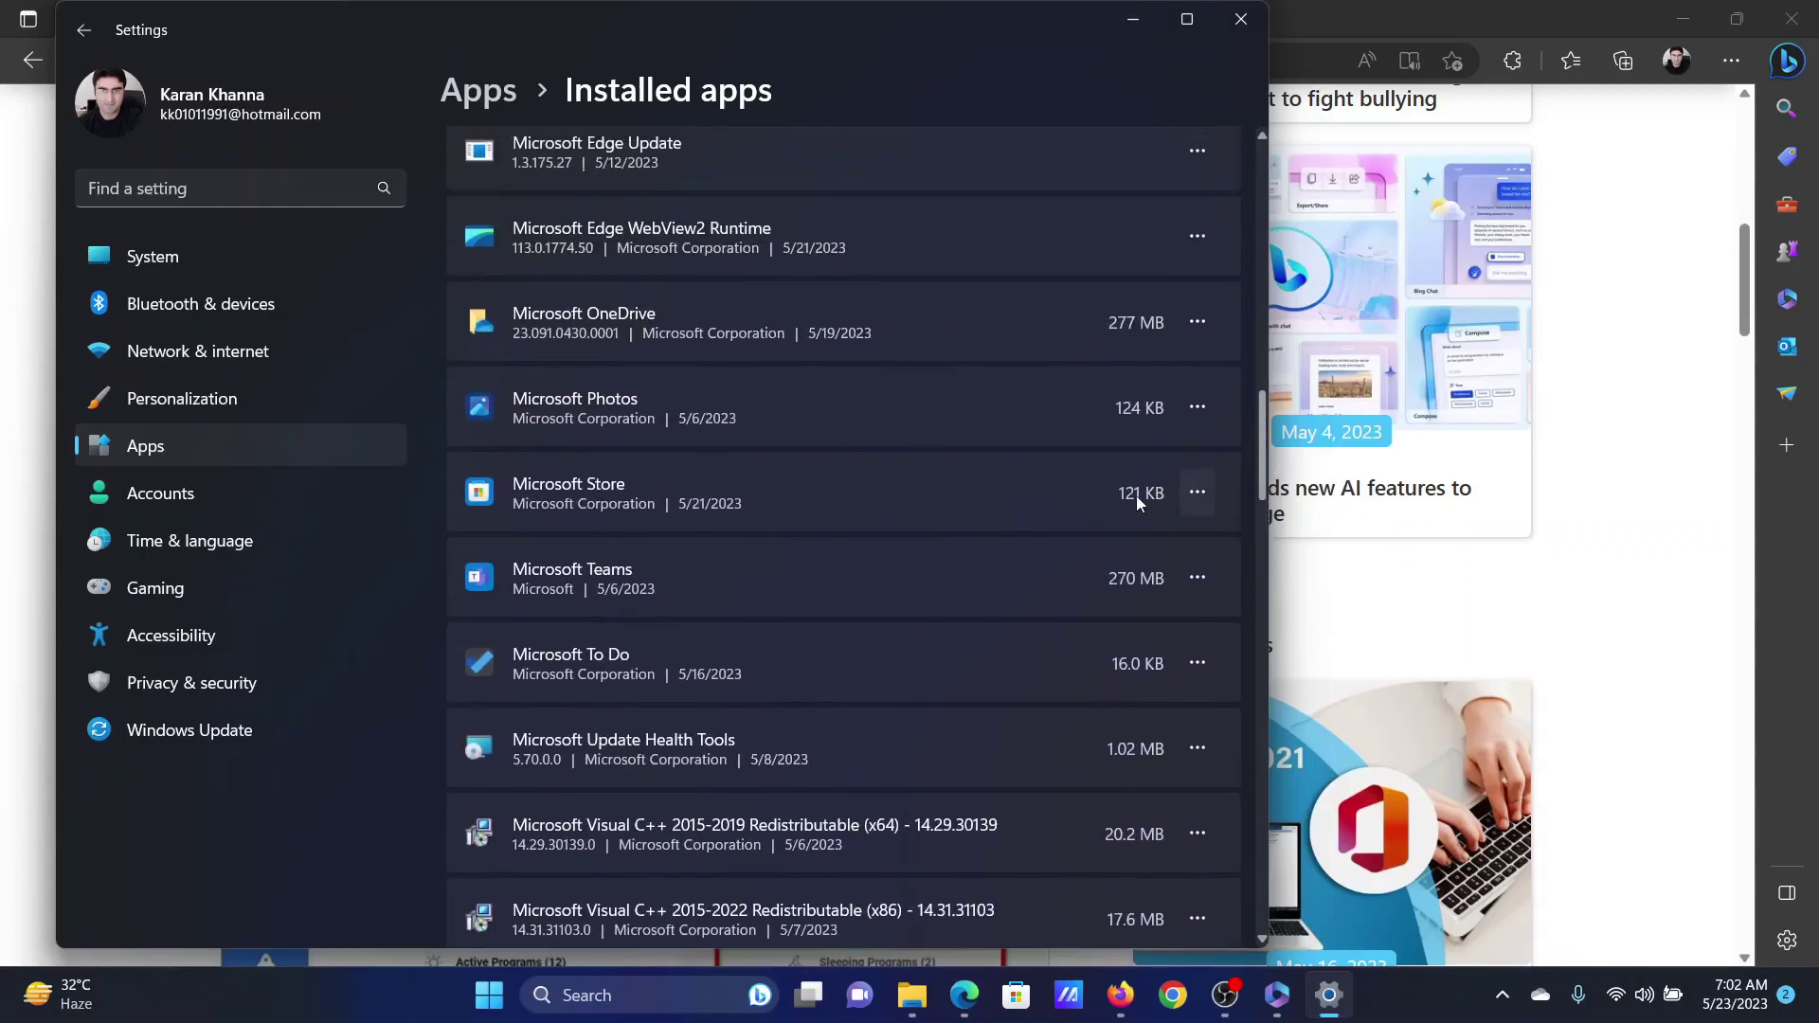
scroll(1019, 508, up, 4)
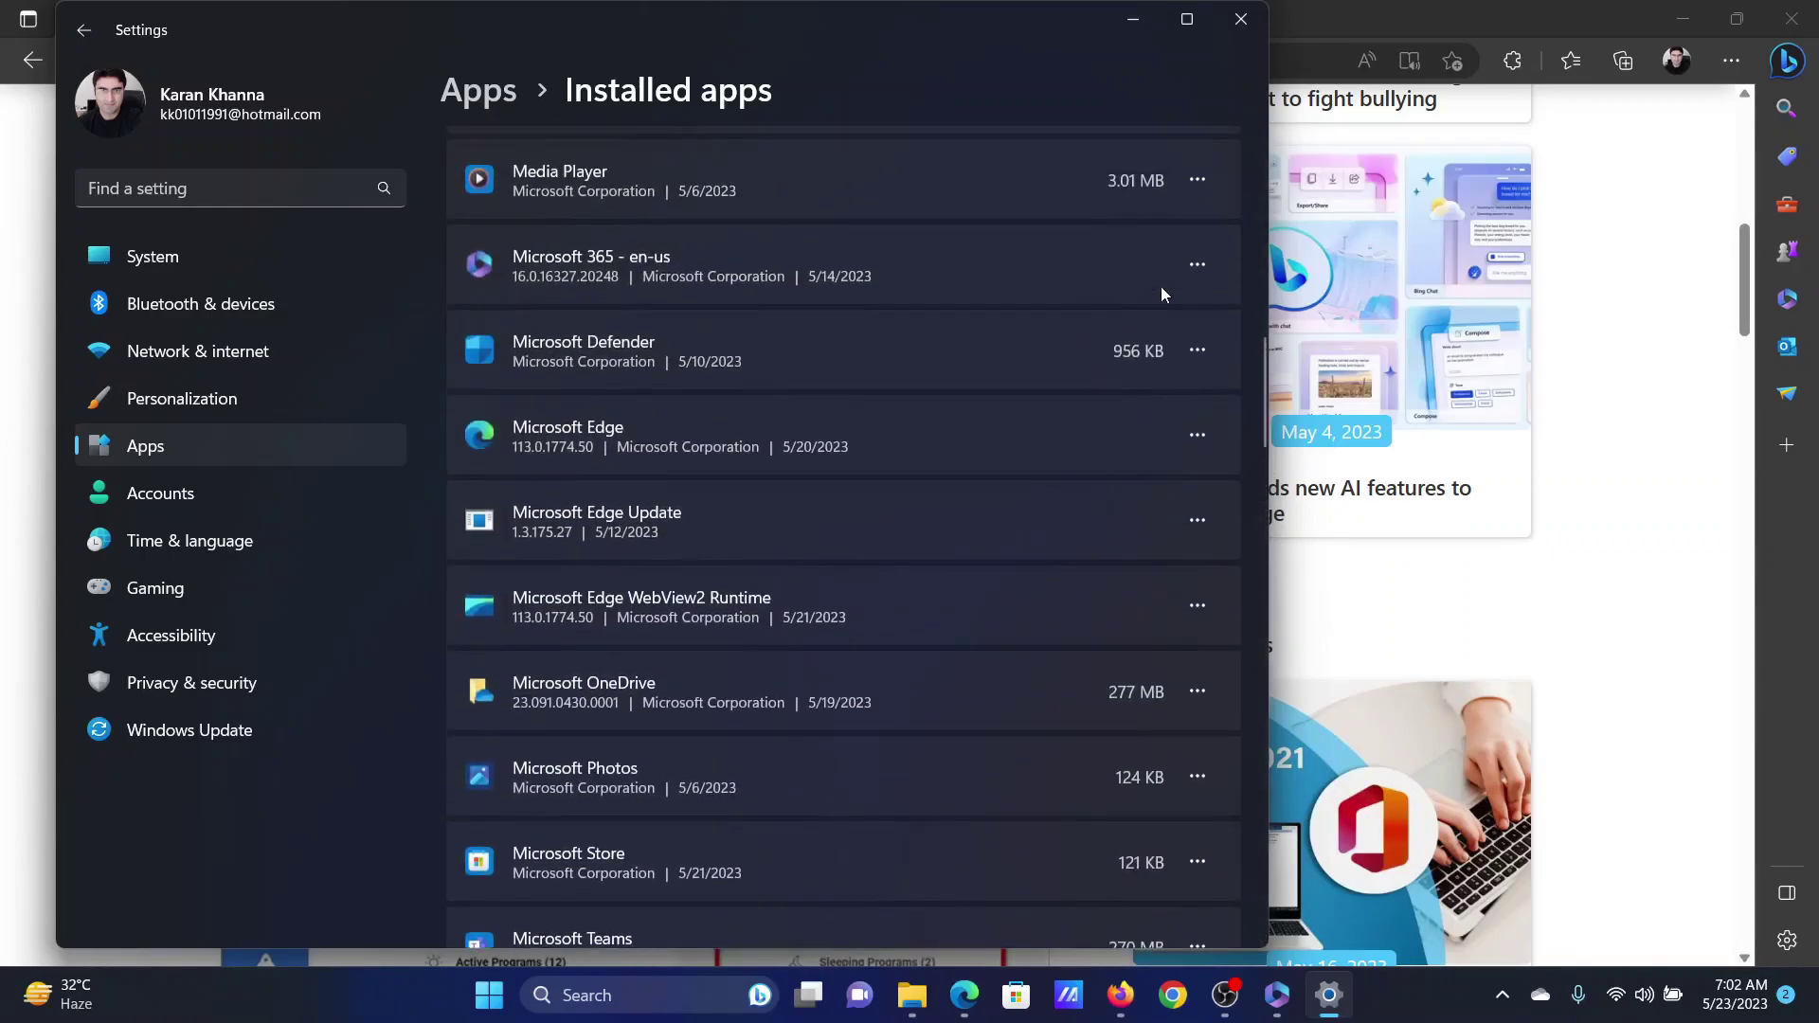
click(1197, 266)
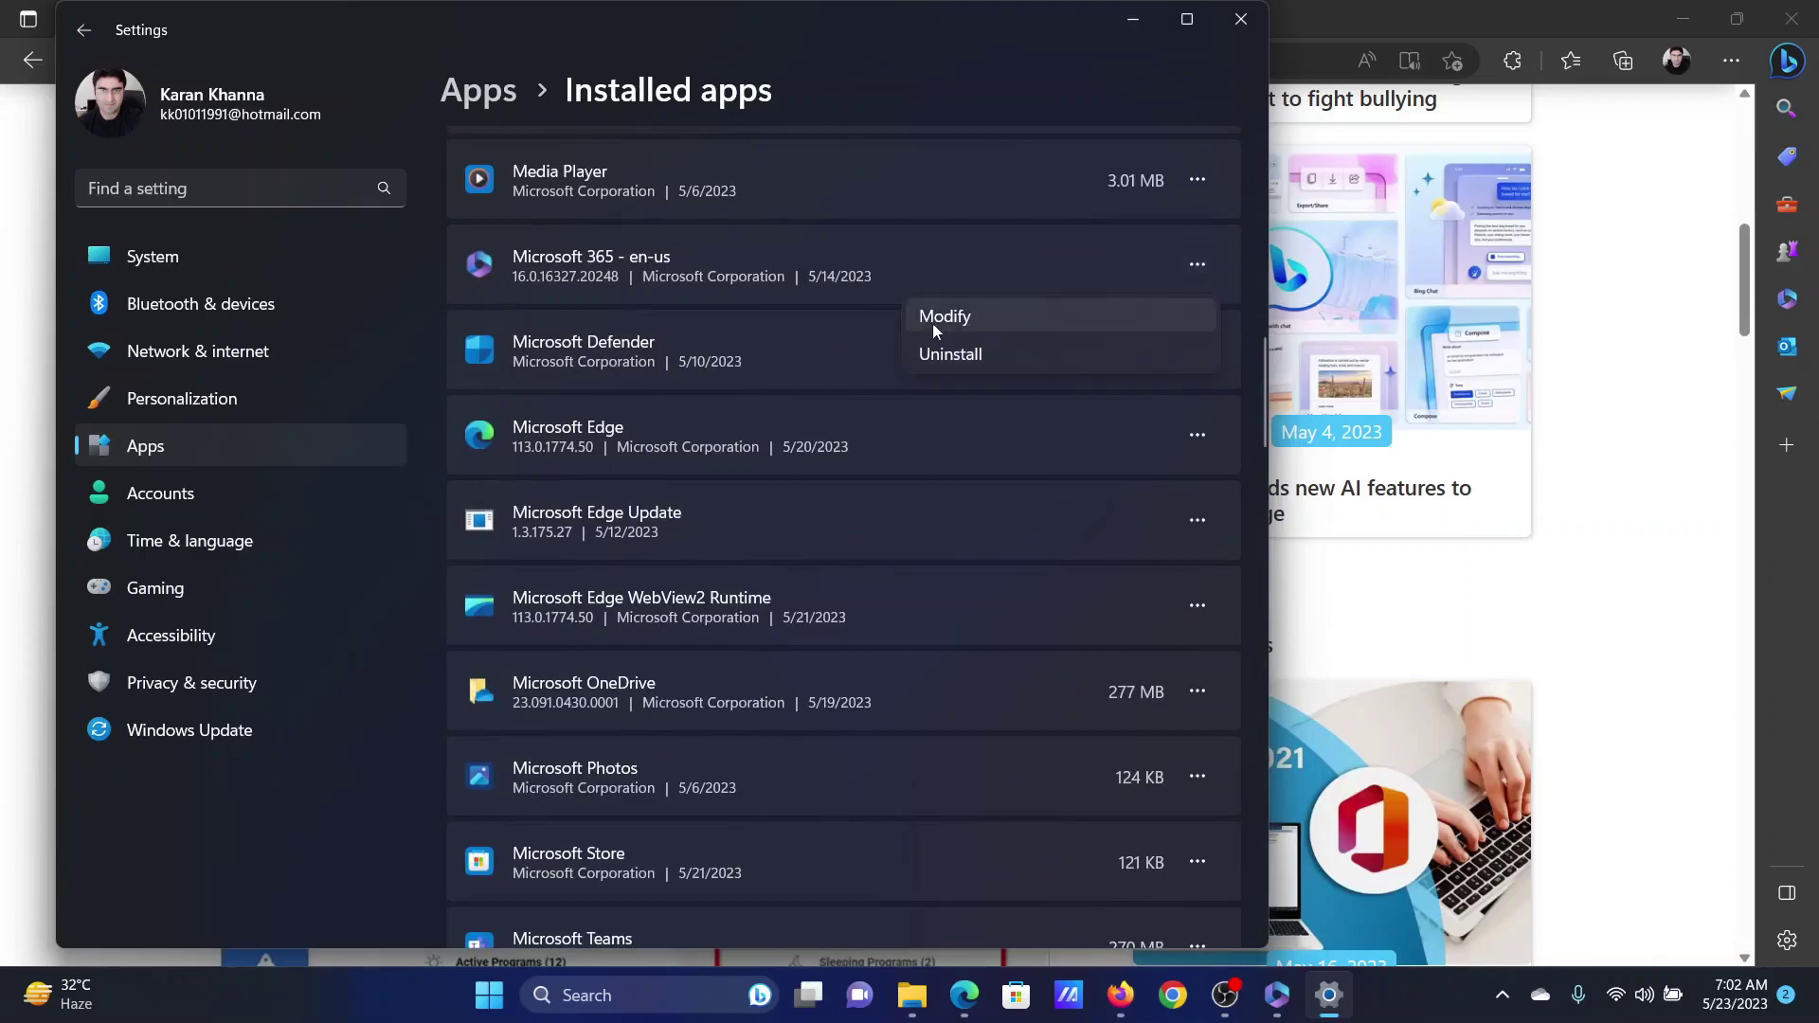
- Start an Online Repair of Microsoft 365 from the Modify option
click(985, 327)
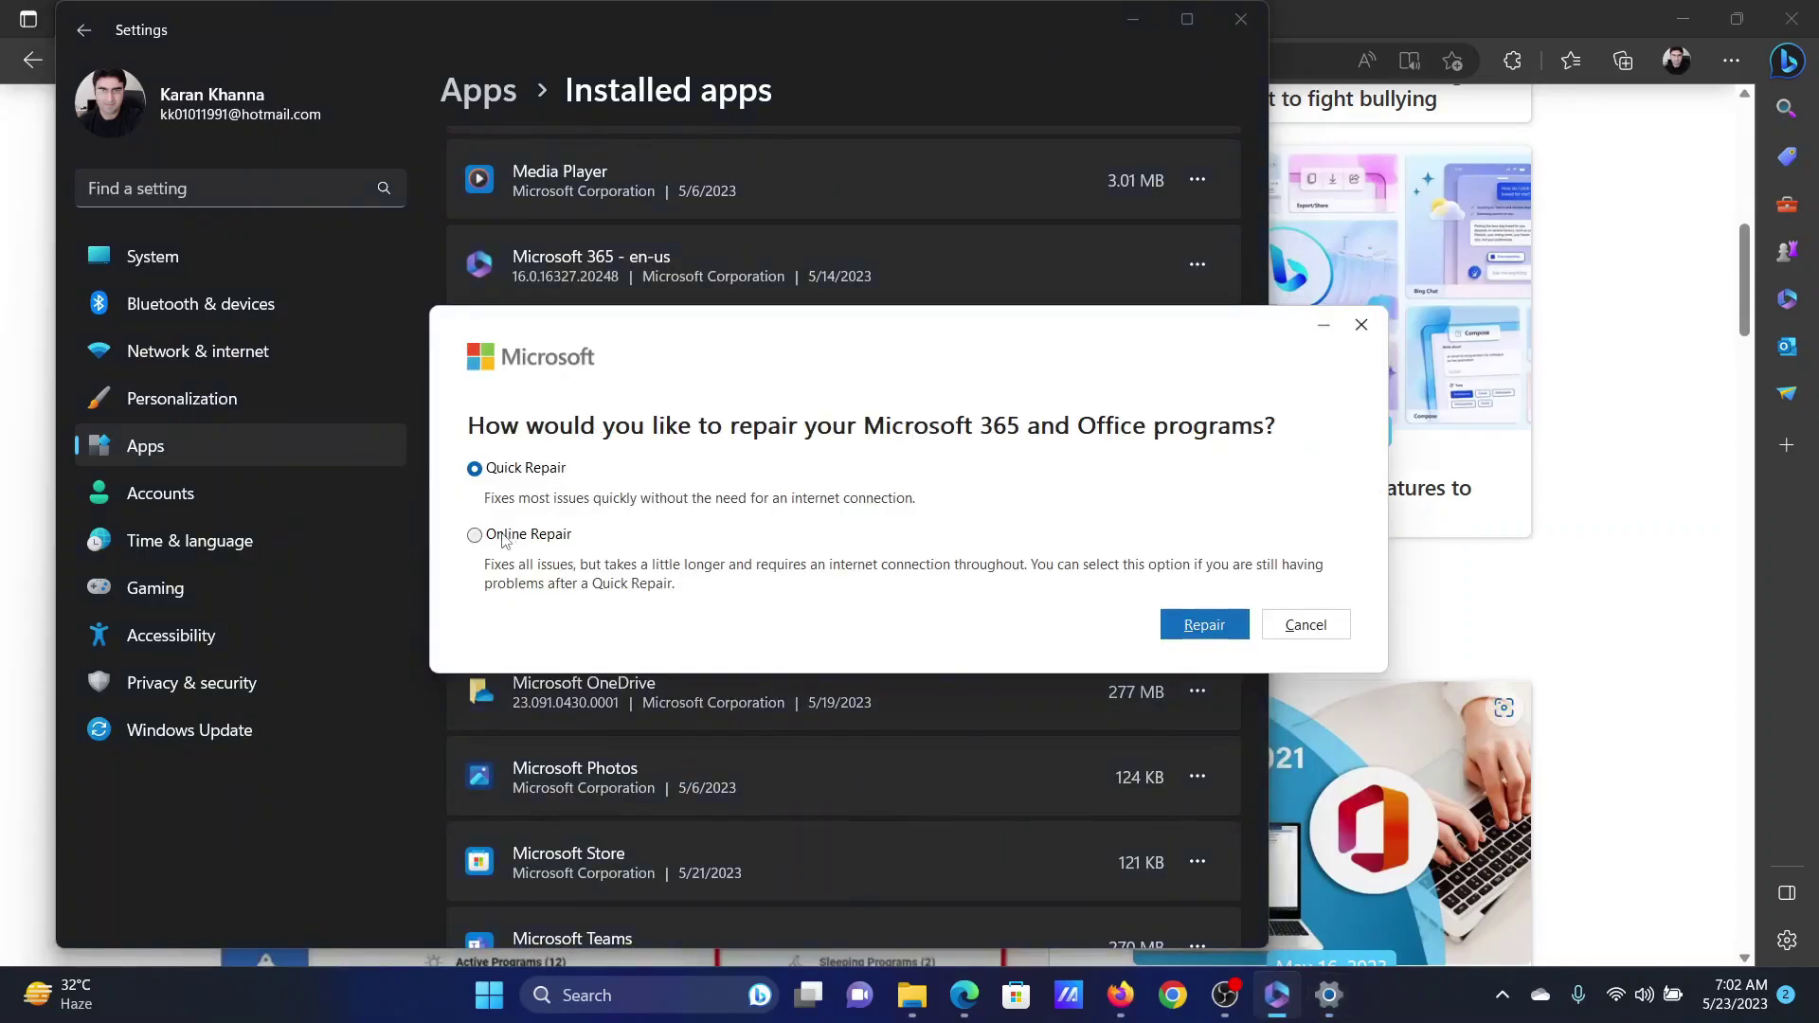
click(503, 538)
click(1210, 631)
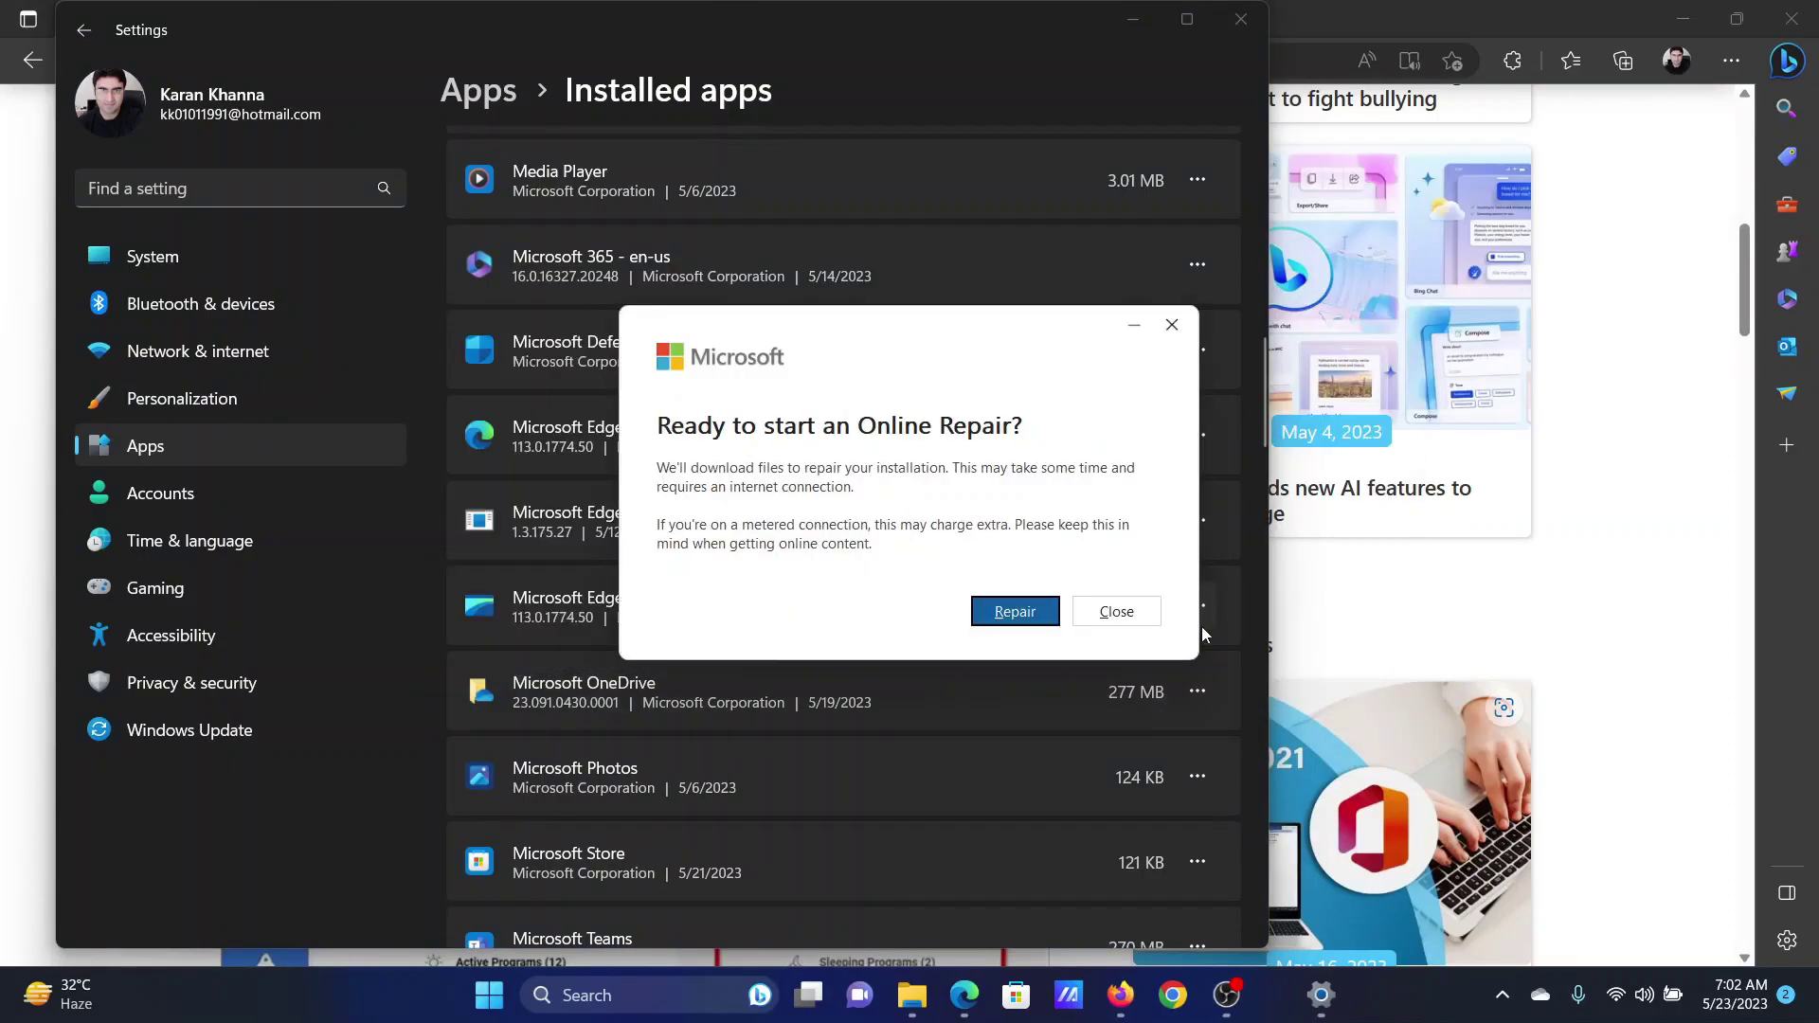
click(1007, 610)
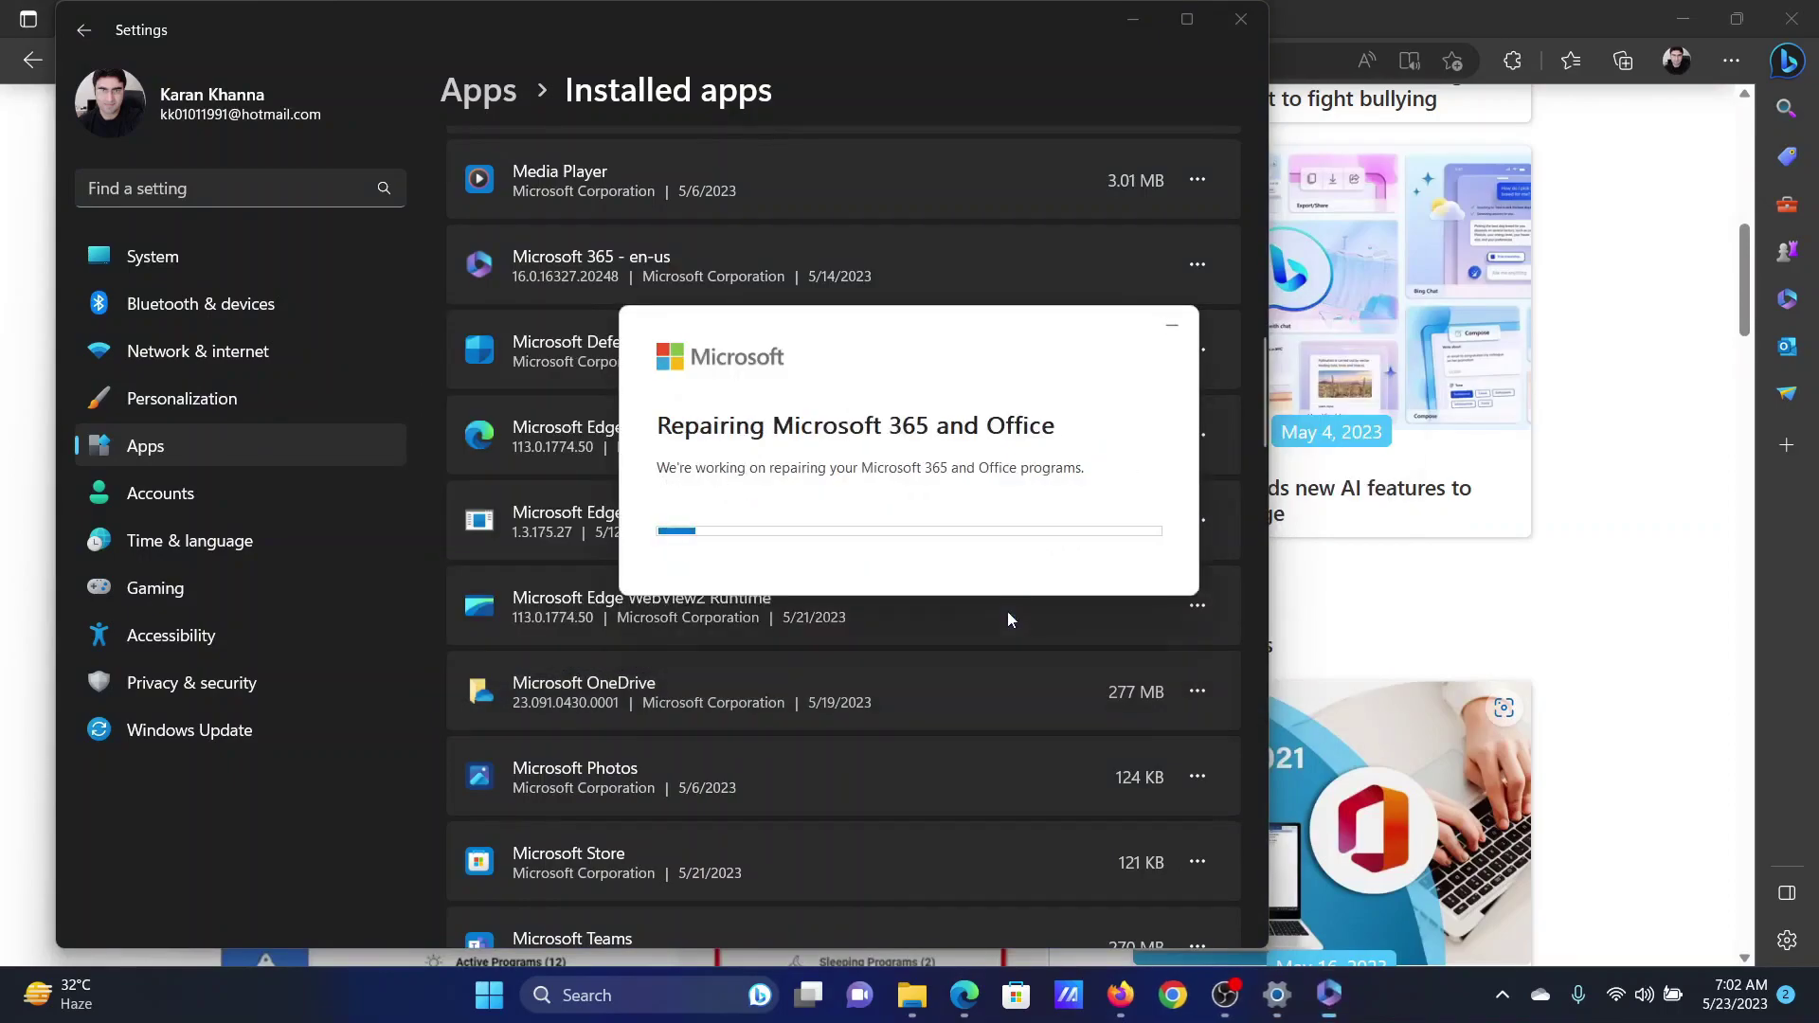
- In the article, highlight the third fix, Check for Permission Settings
click(1662, 418)
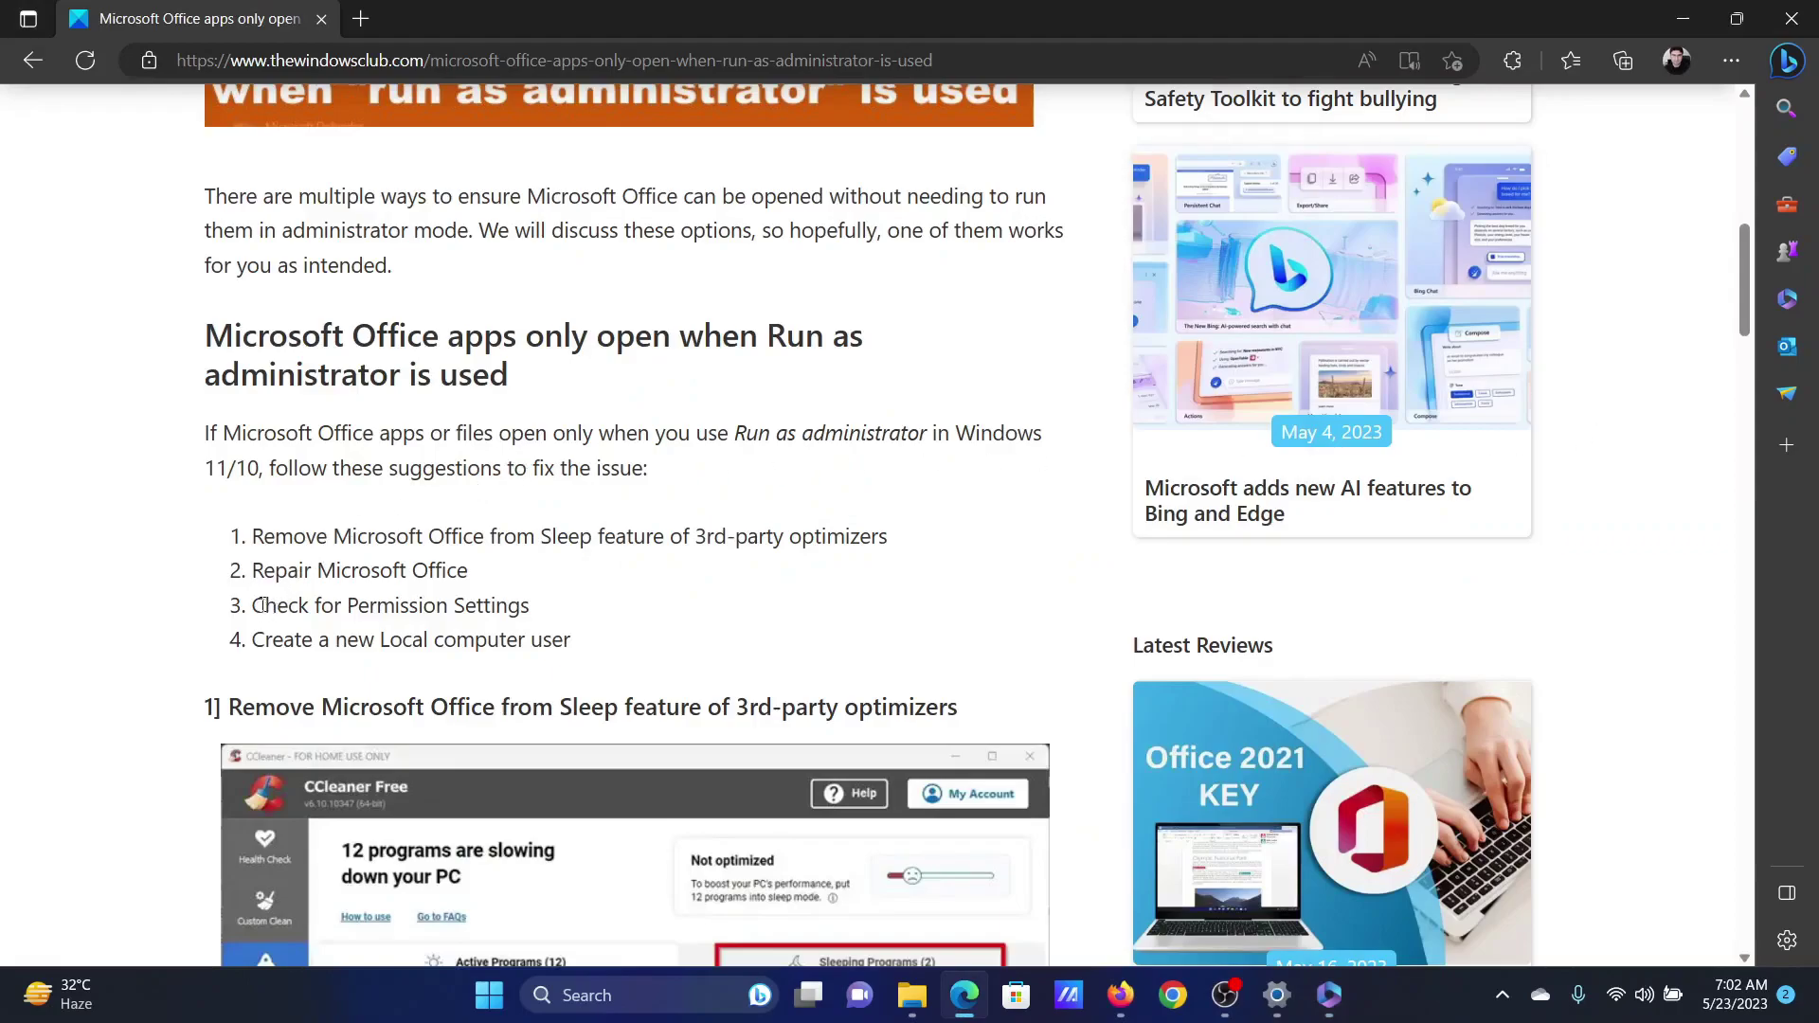
drag(262, 605, 495, 611)
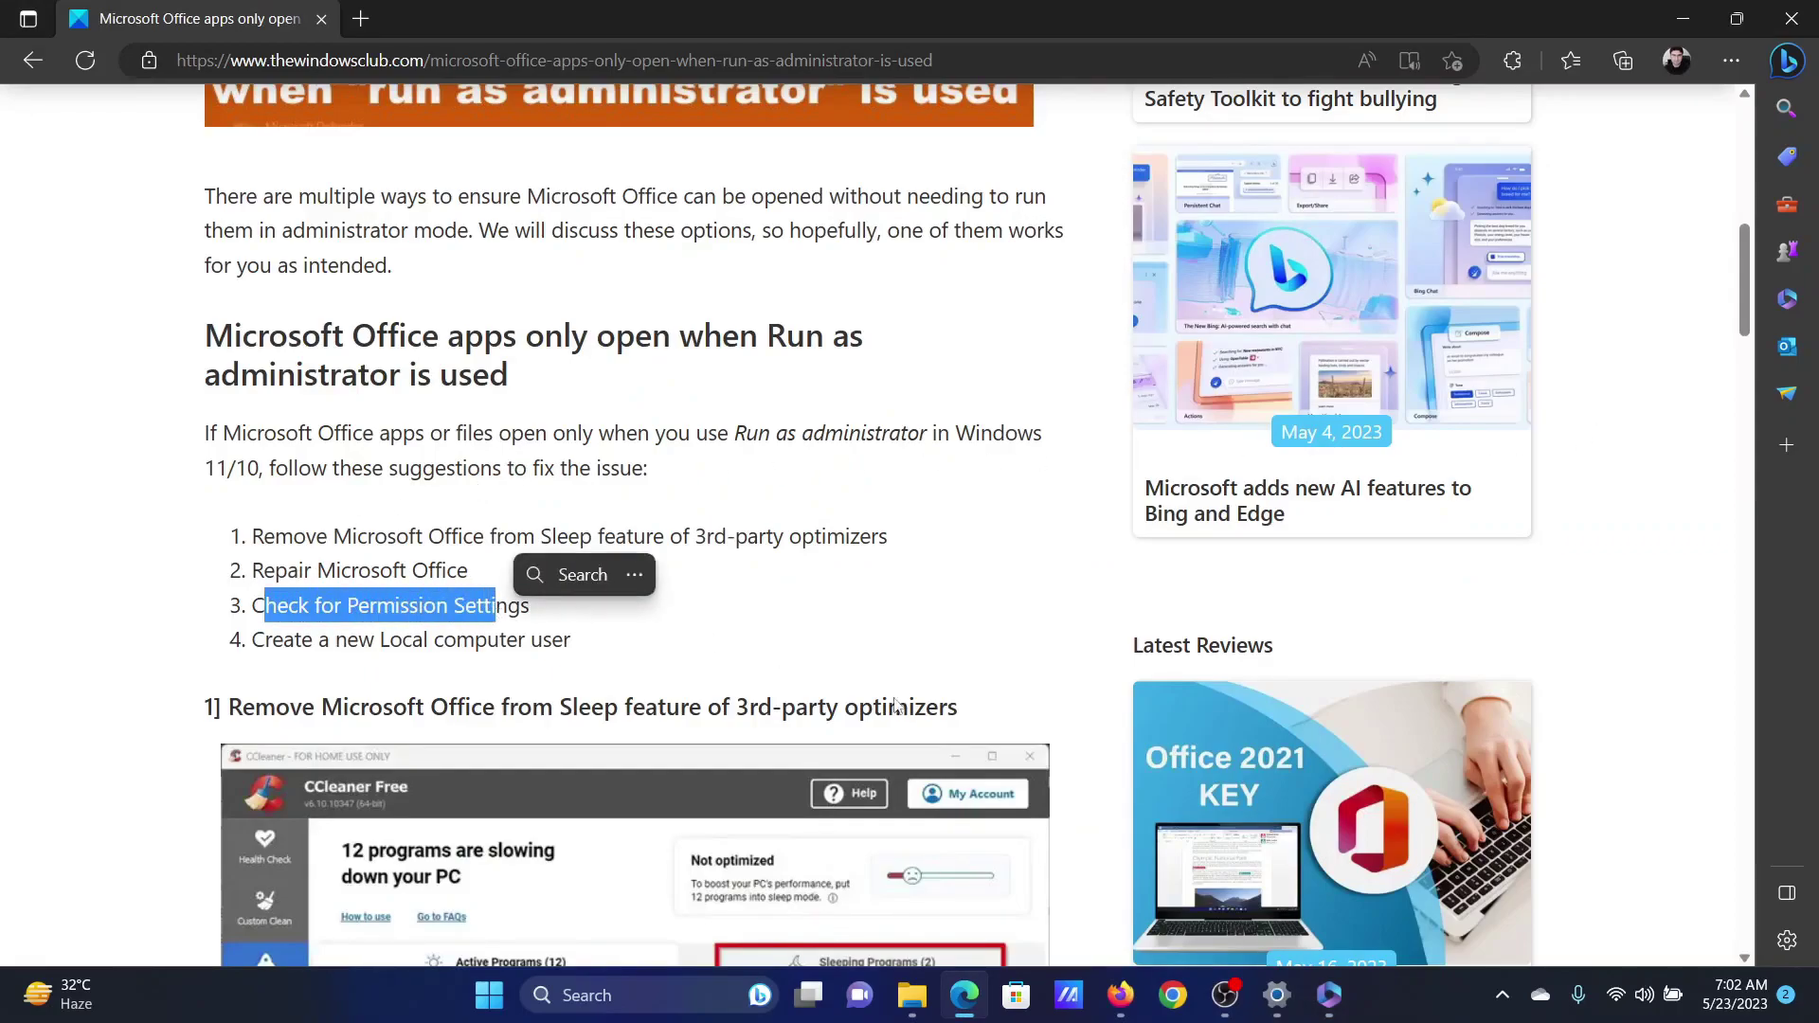
key(super+n)
- Open the Outlook shortcut's Properties and verify Administrators have Full control on the Security tab
key(super+d)
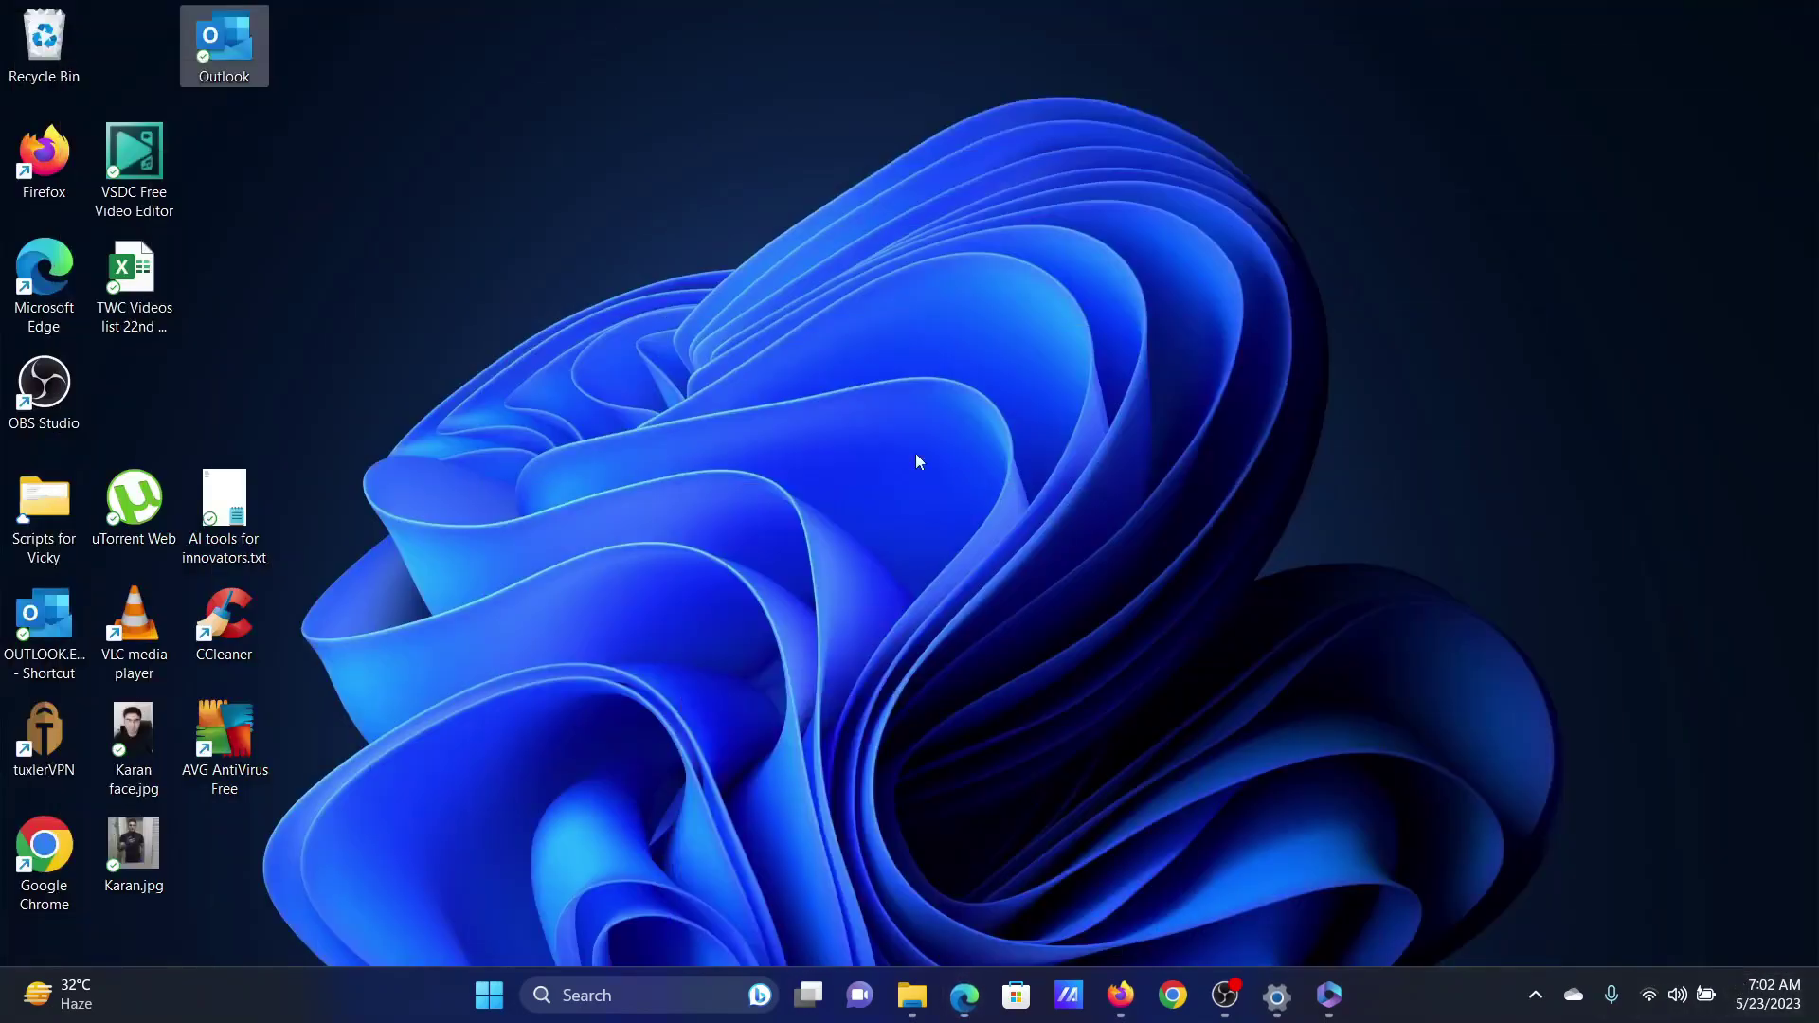
right_click(549, 270)
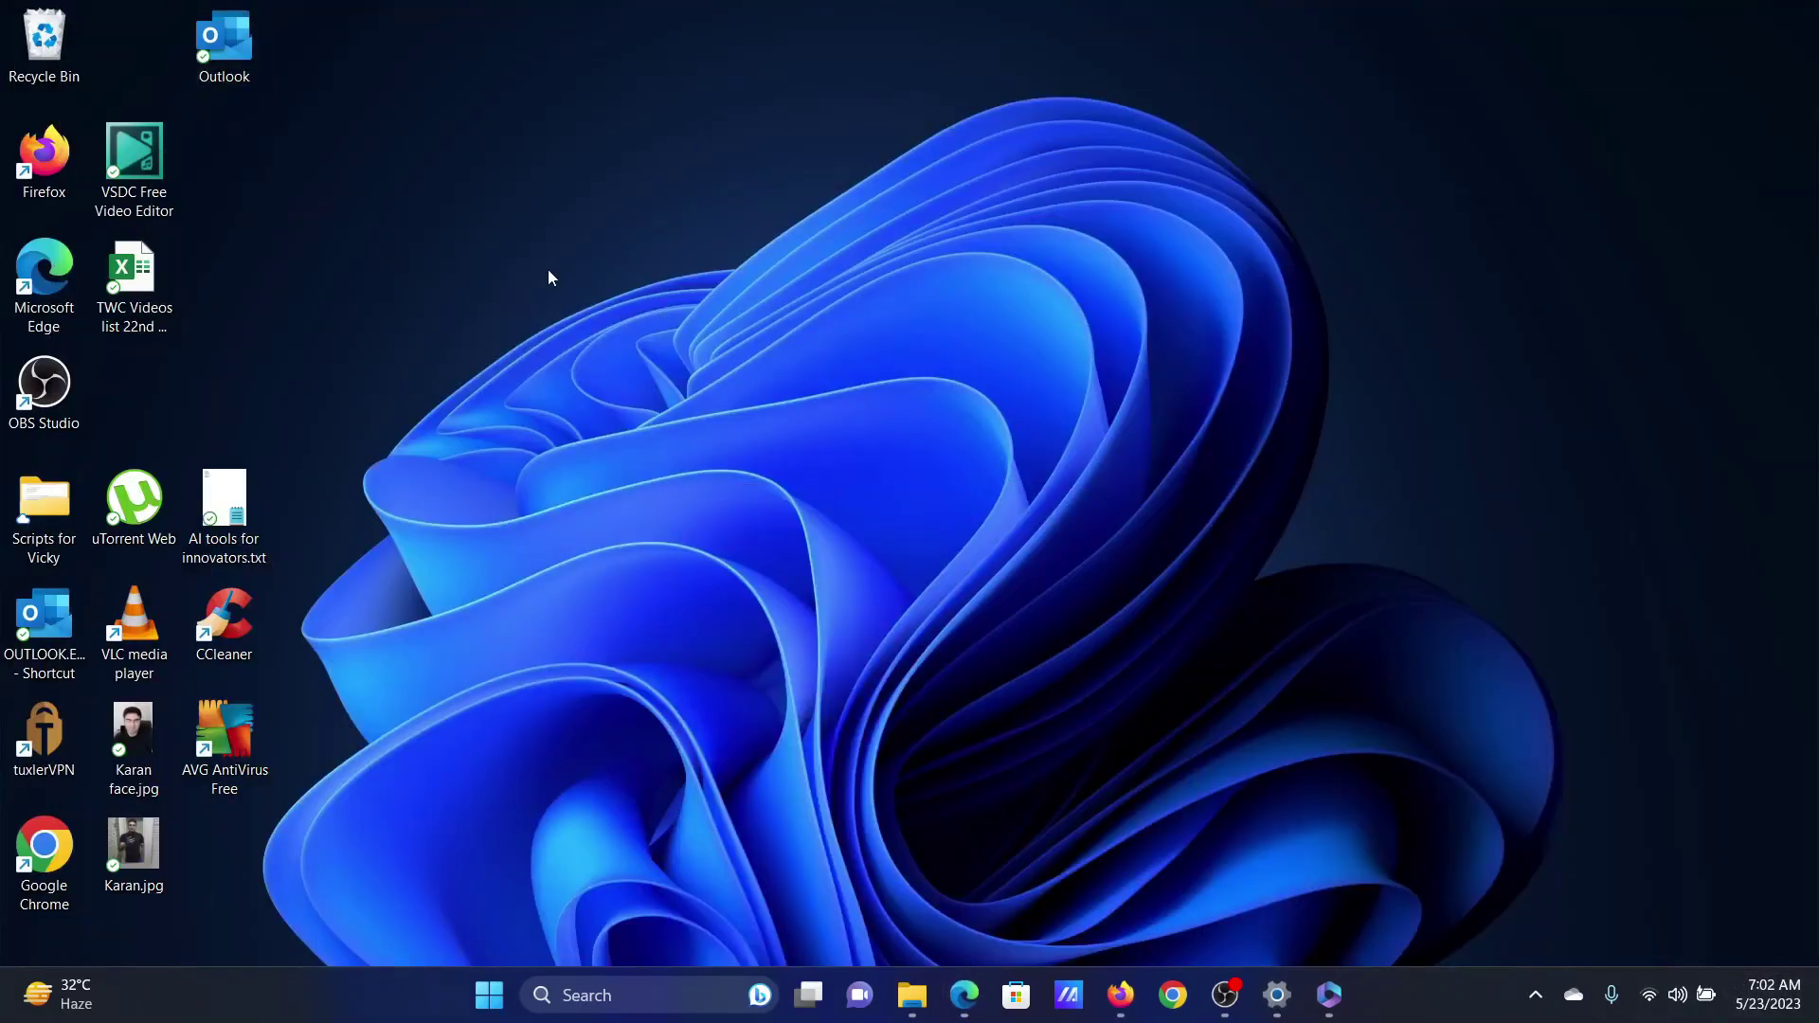
right_click(235, 56)
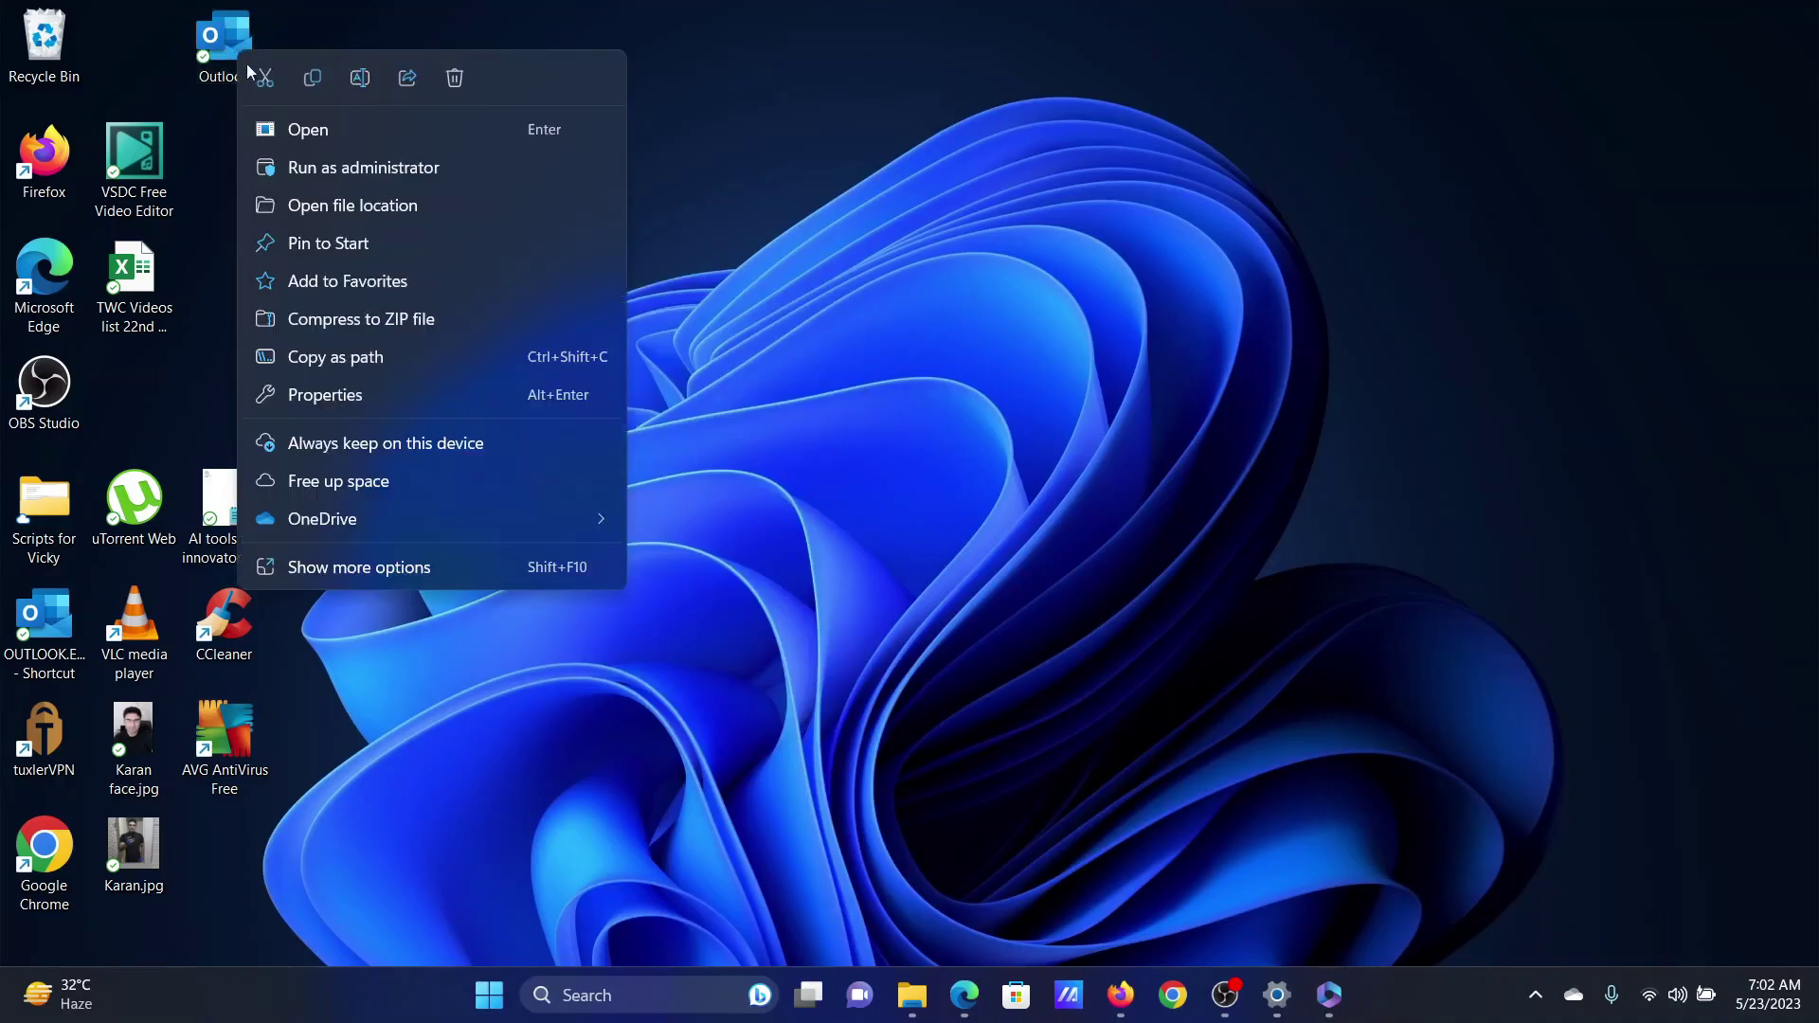
click(425, 568)
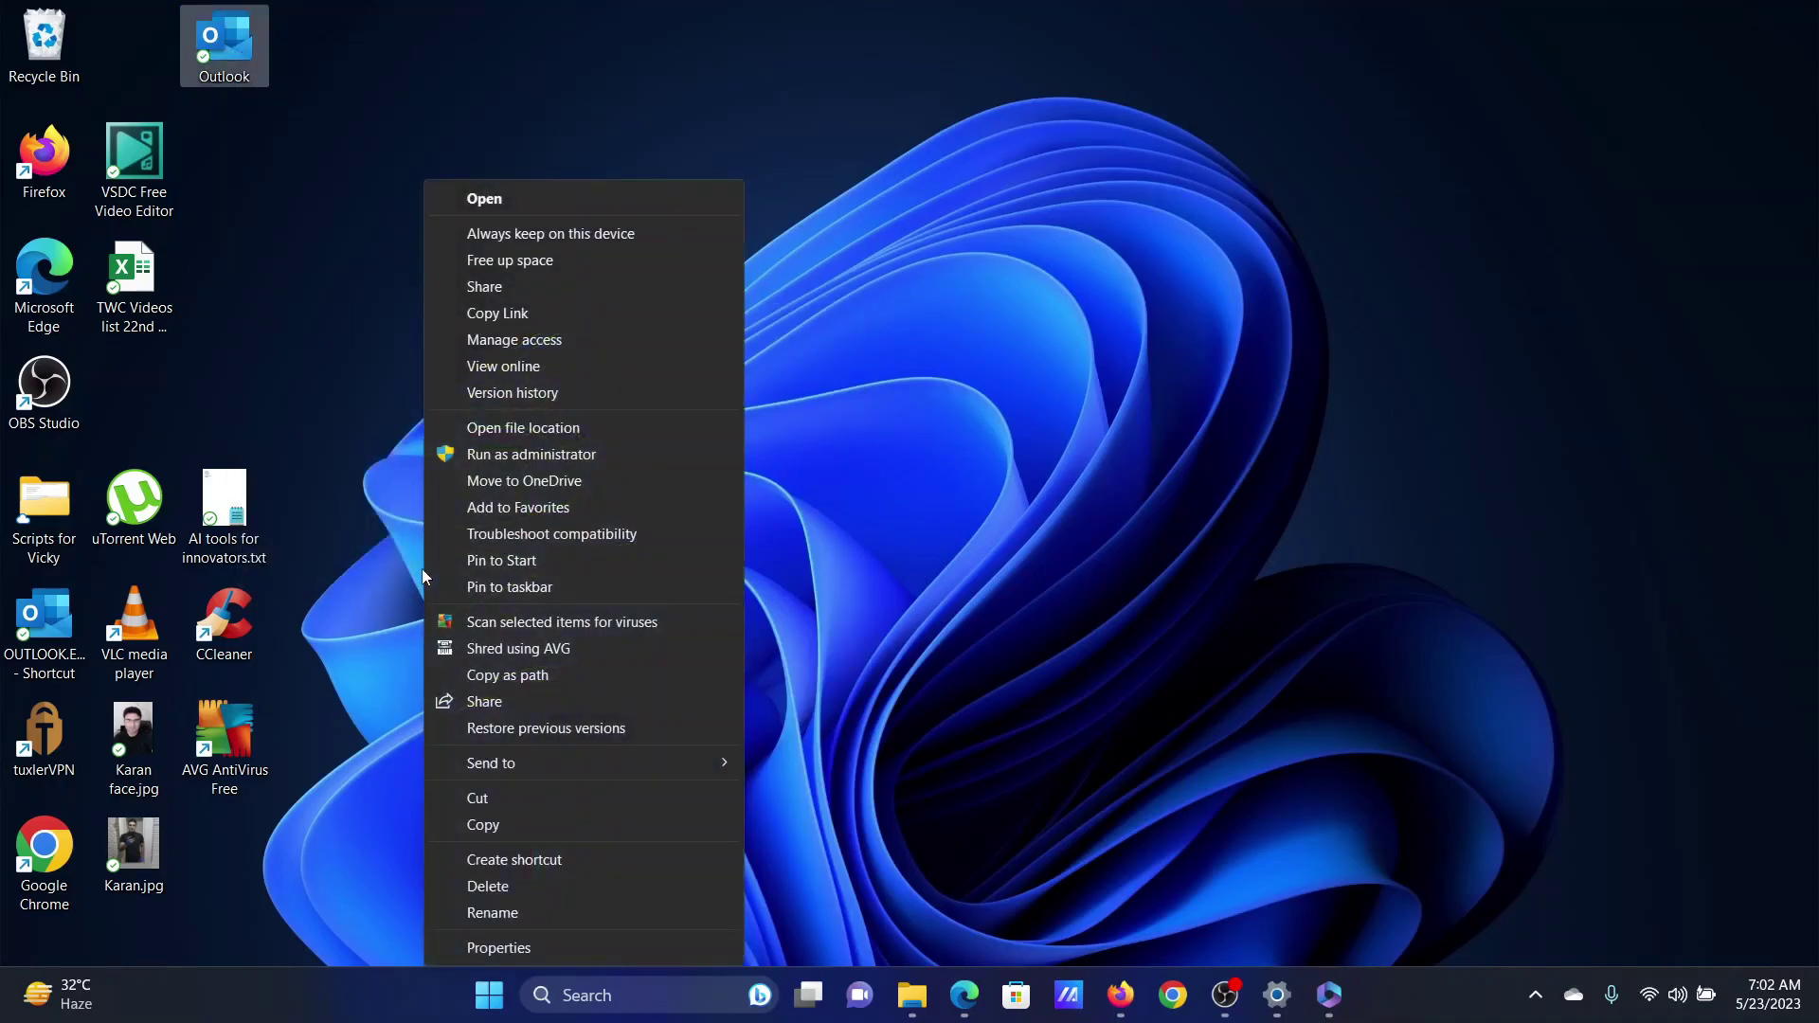
click(546, 948)
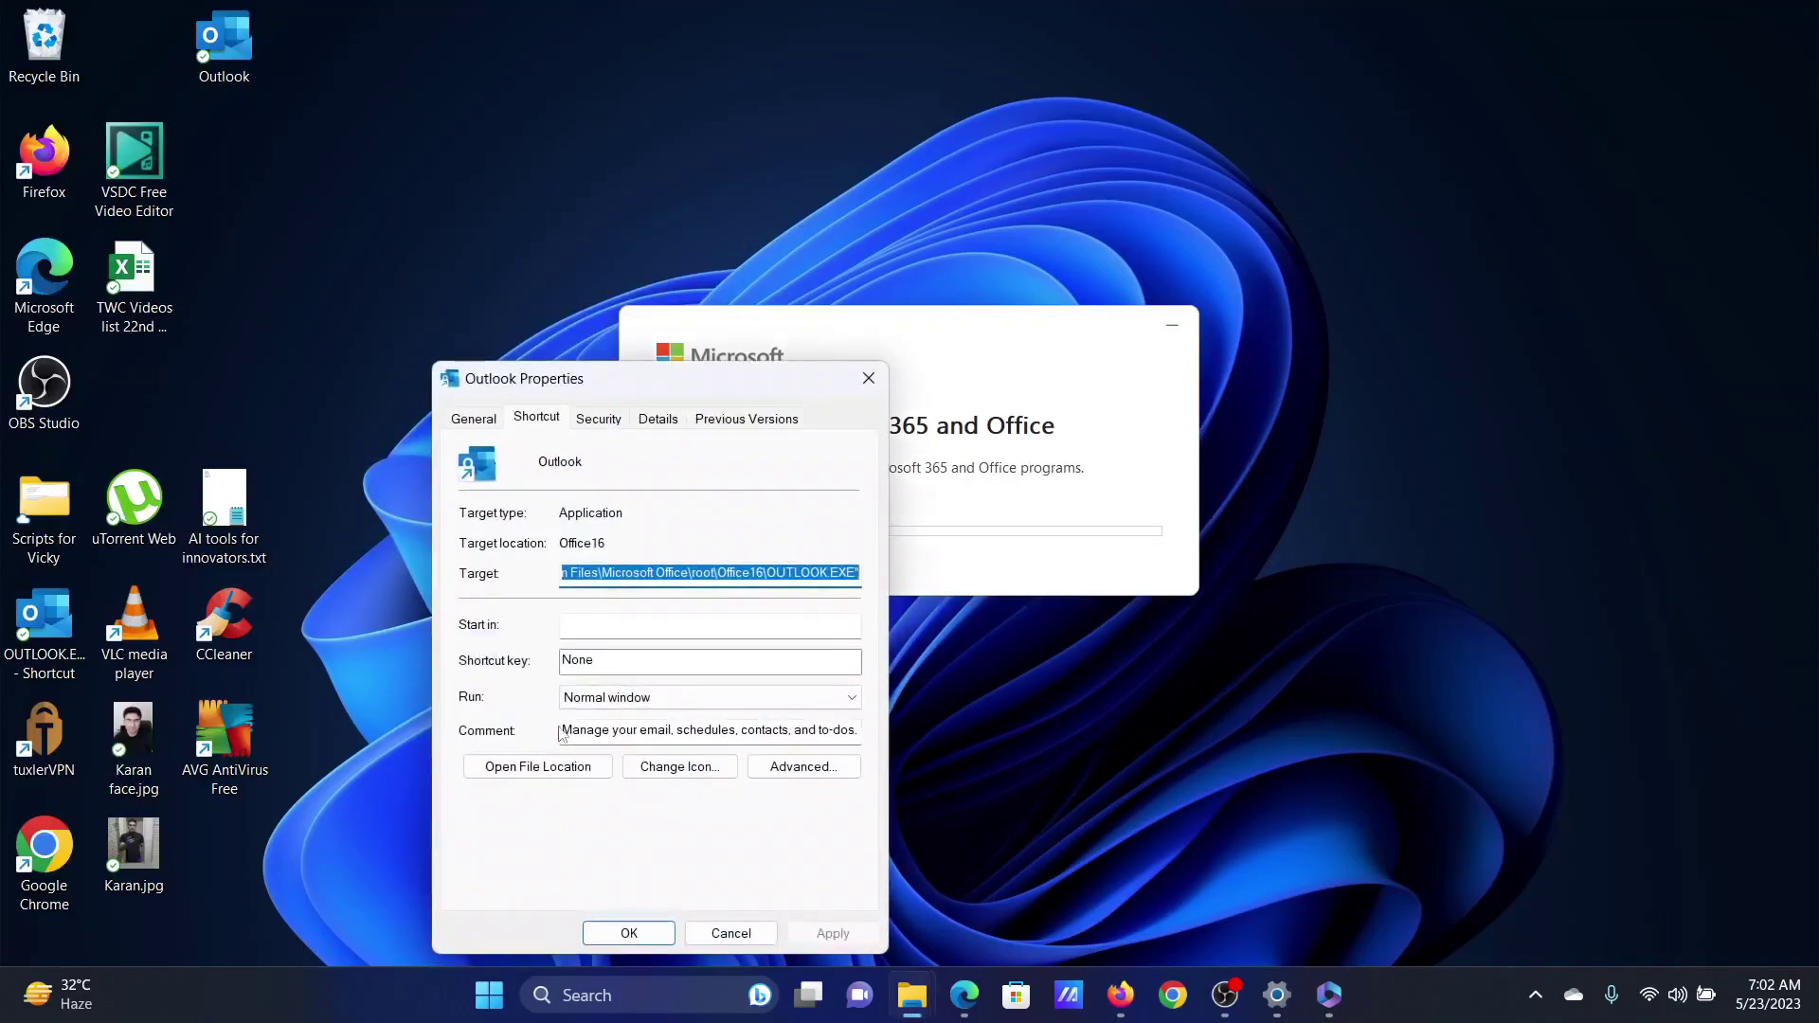
click(589, 422)
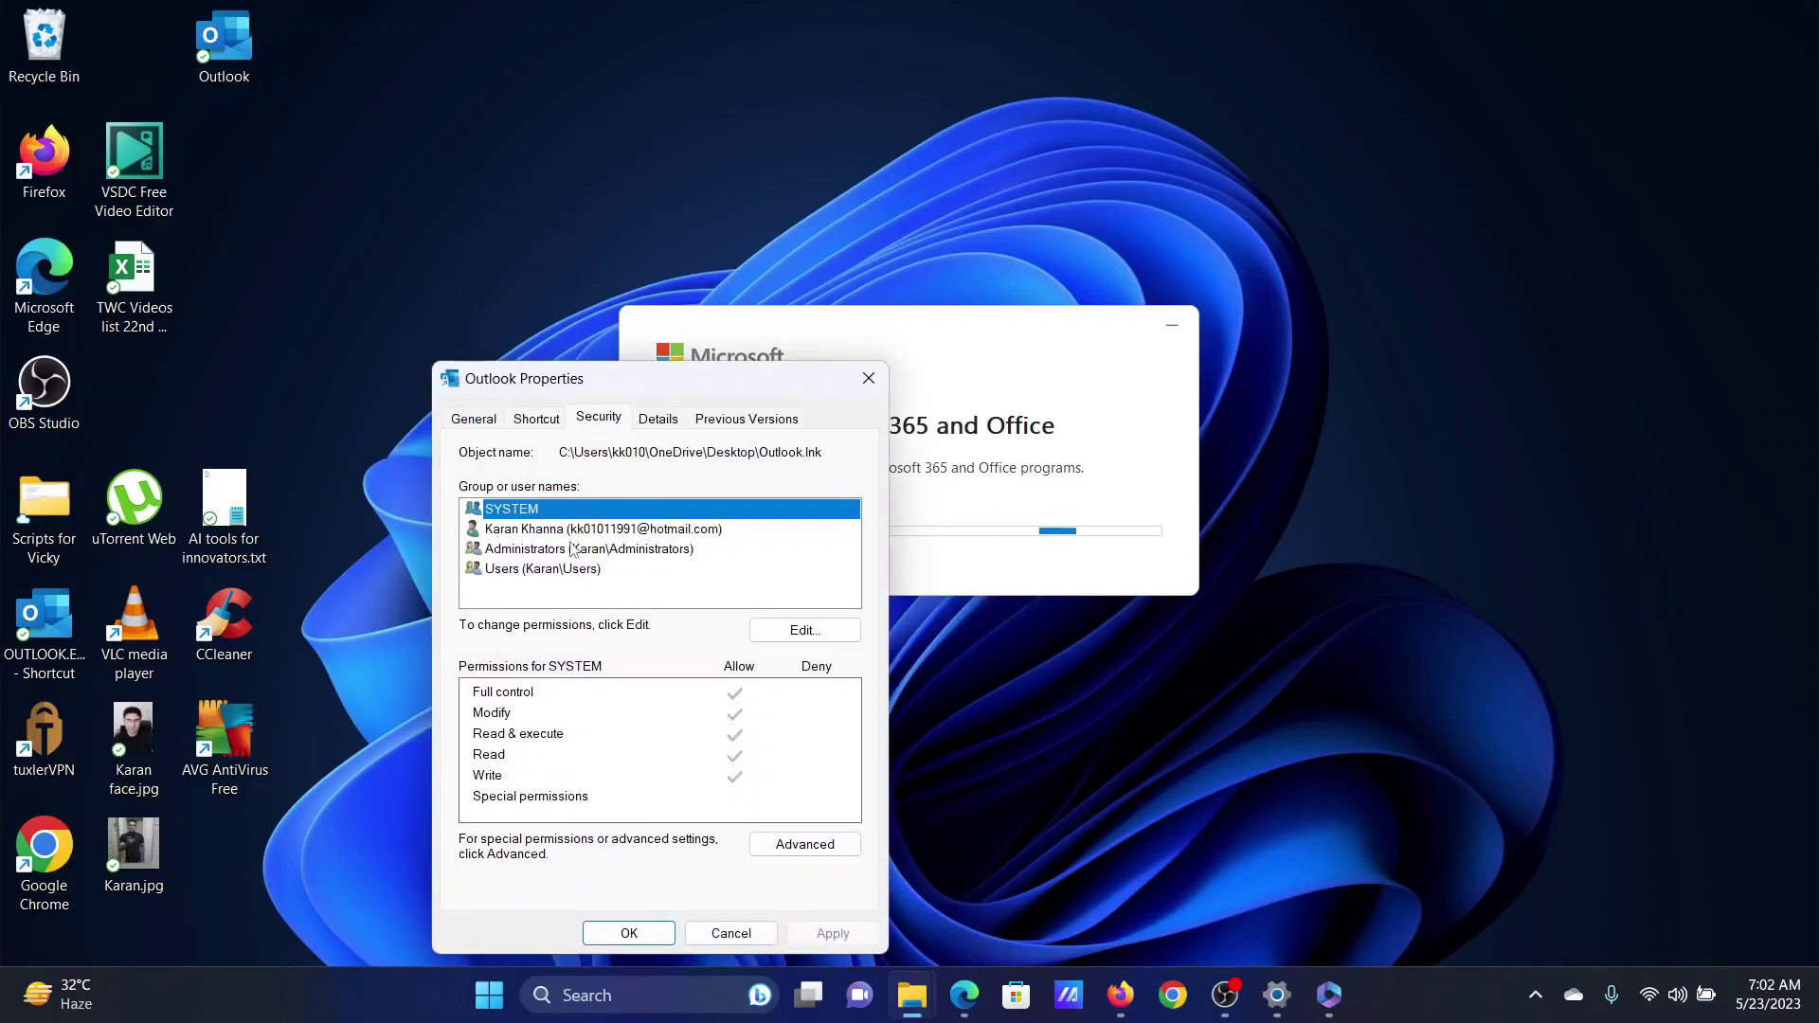
click(566, 553)
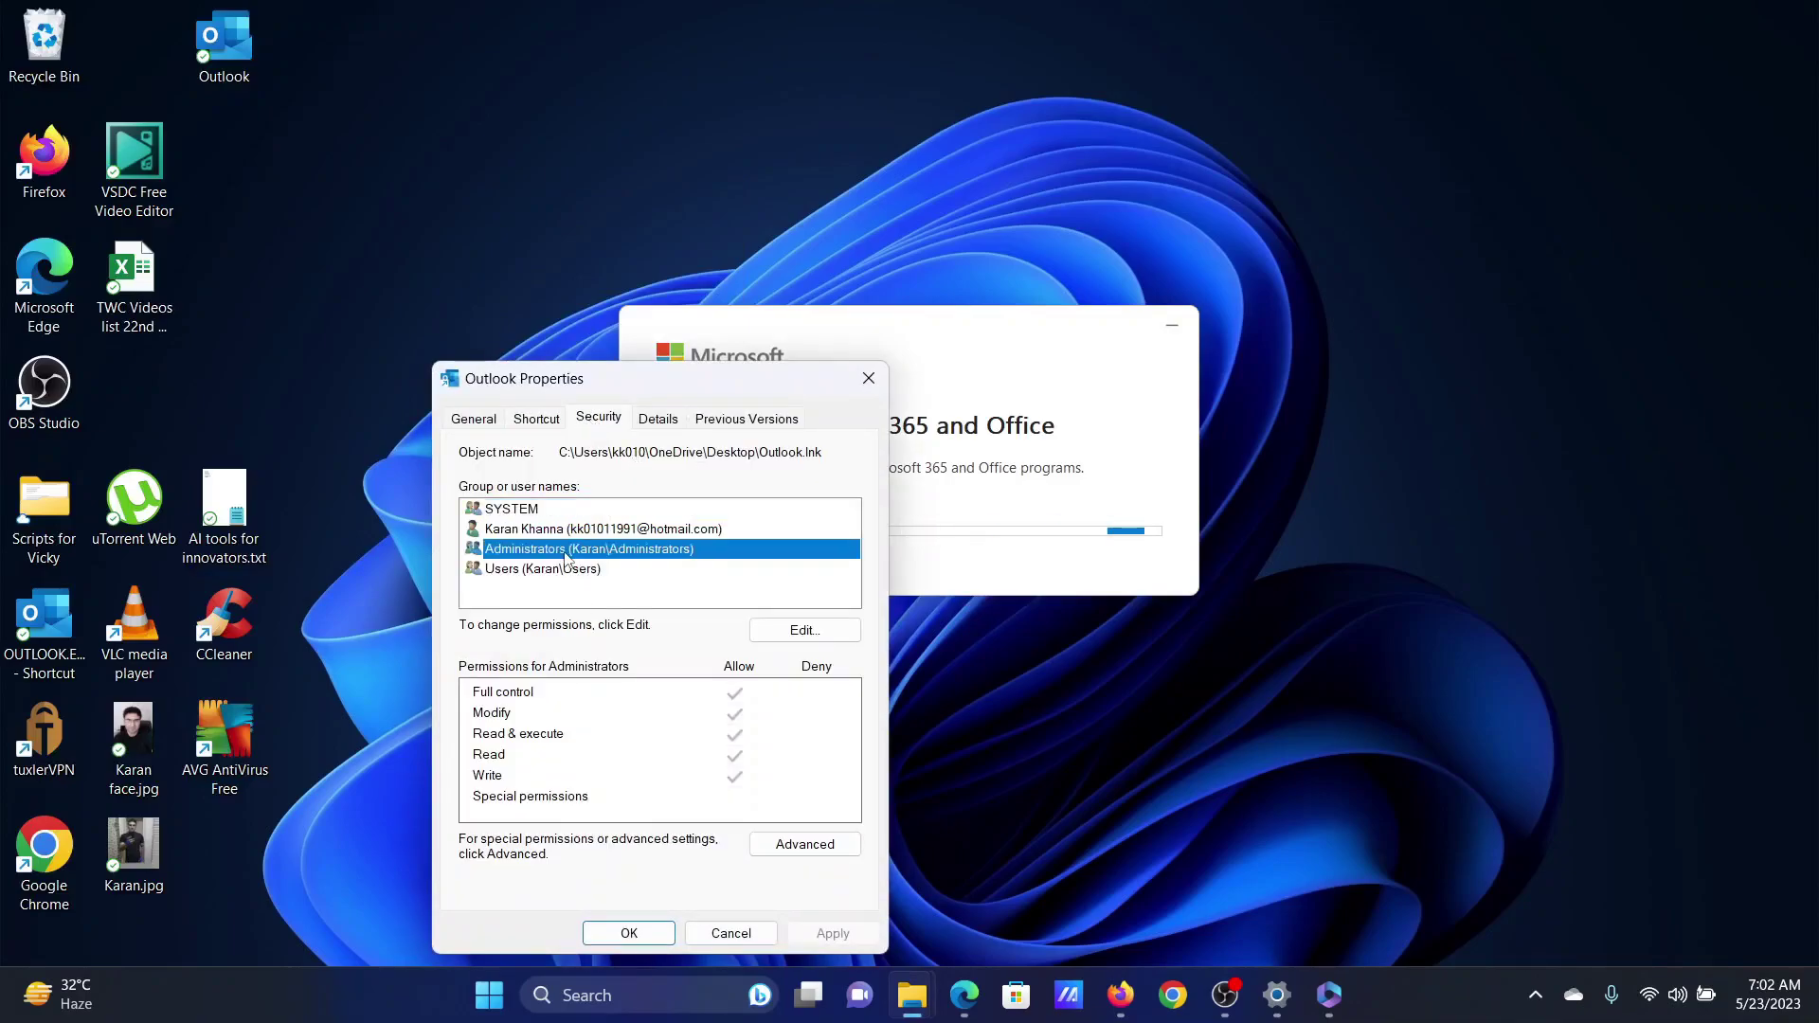
click(804, 630)
click(600, 618)
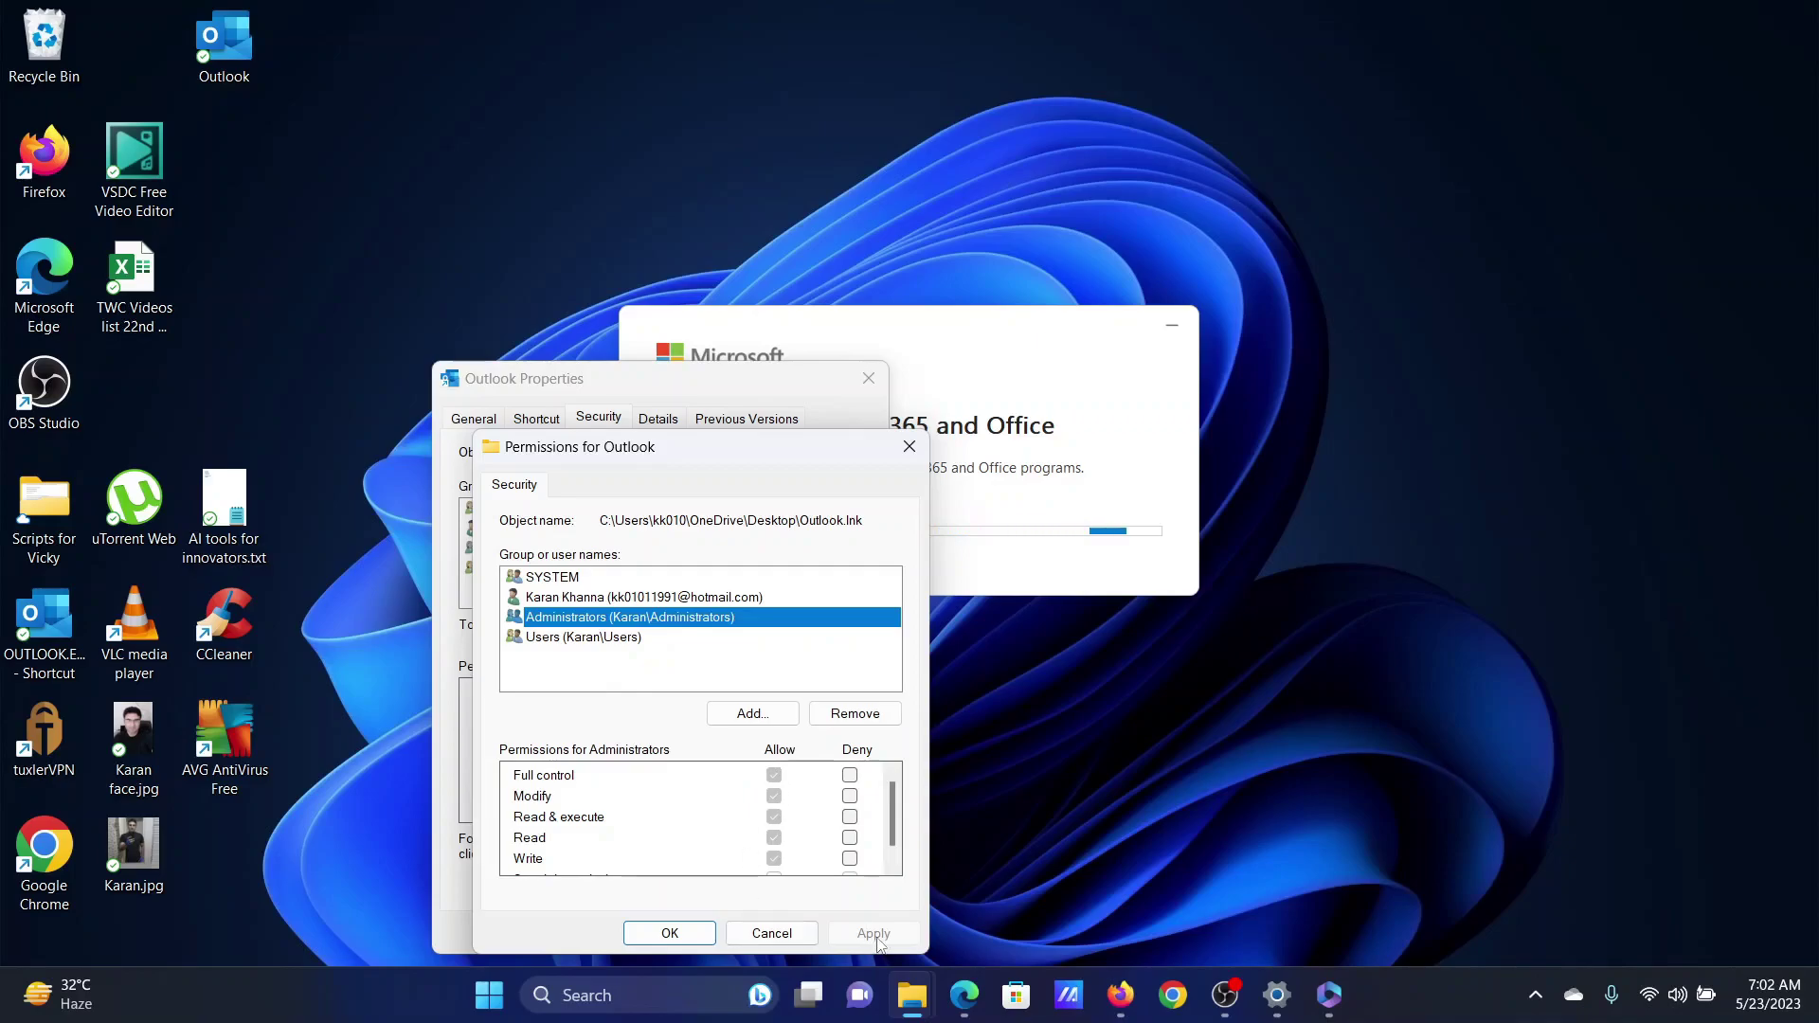
click(669, 931)
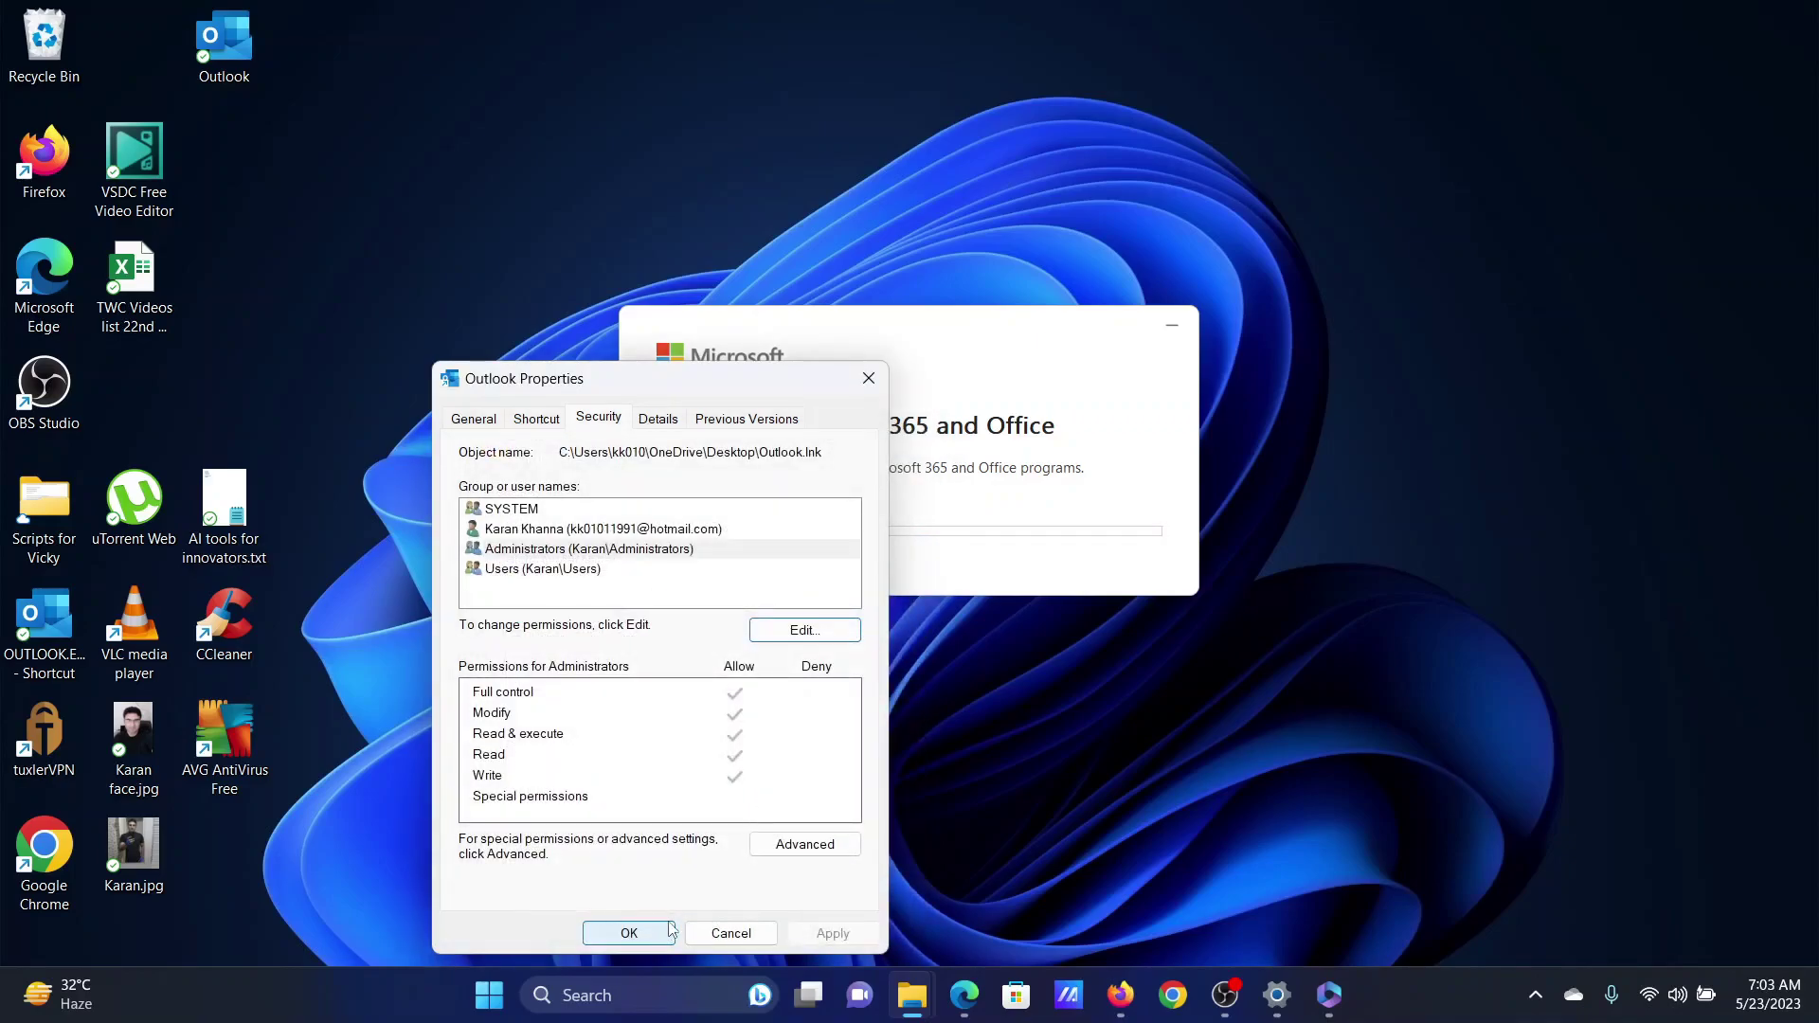
- Close Outlook Properties and highlight the article's fourth fix, Create a new Local computer user
click(660, 934)
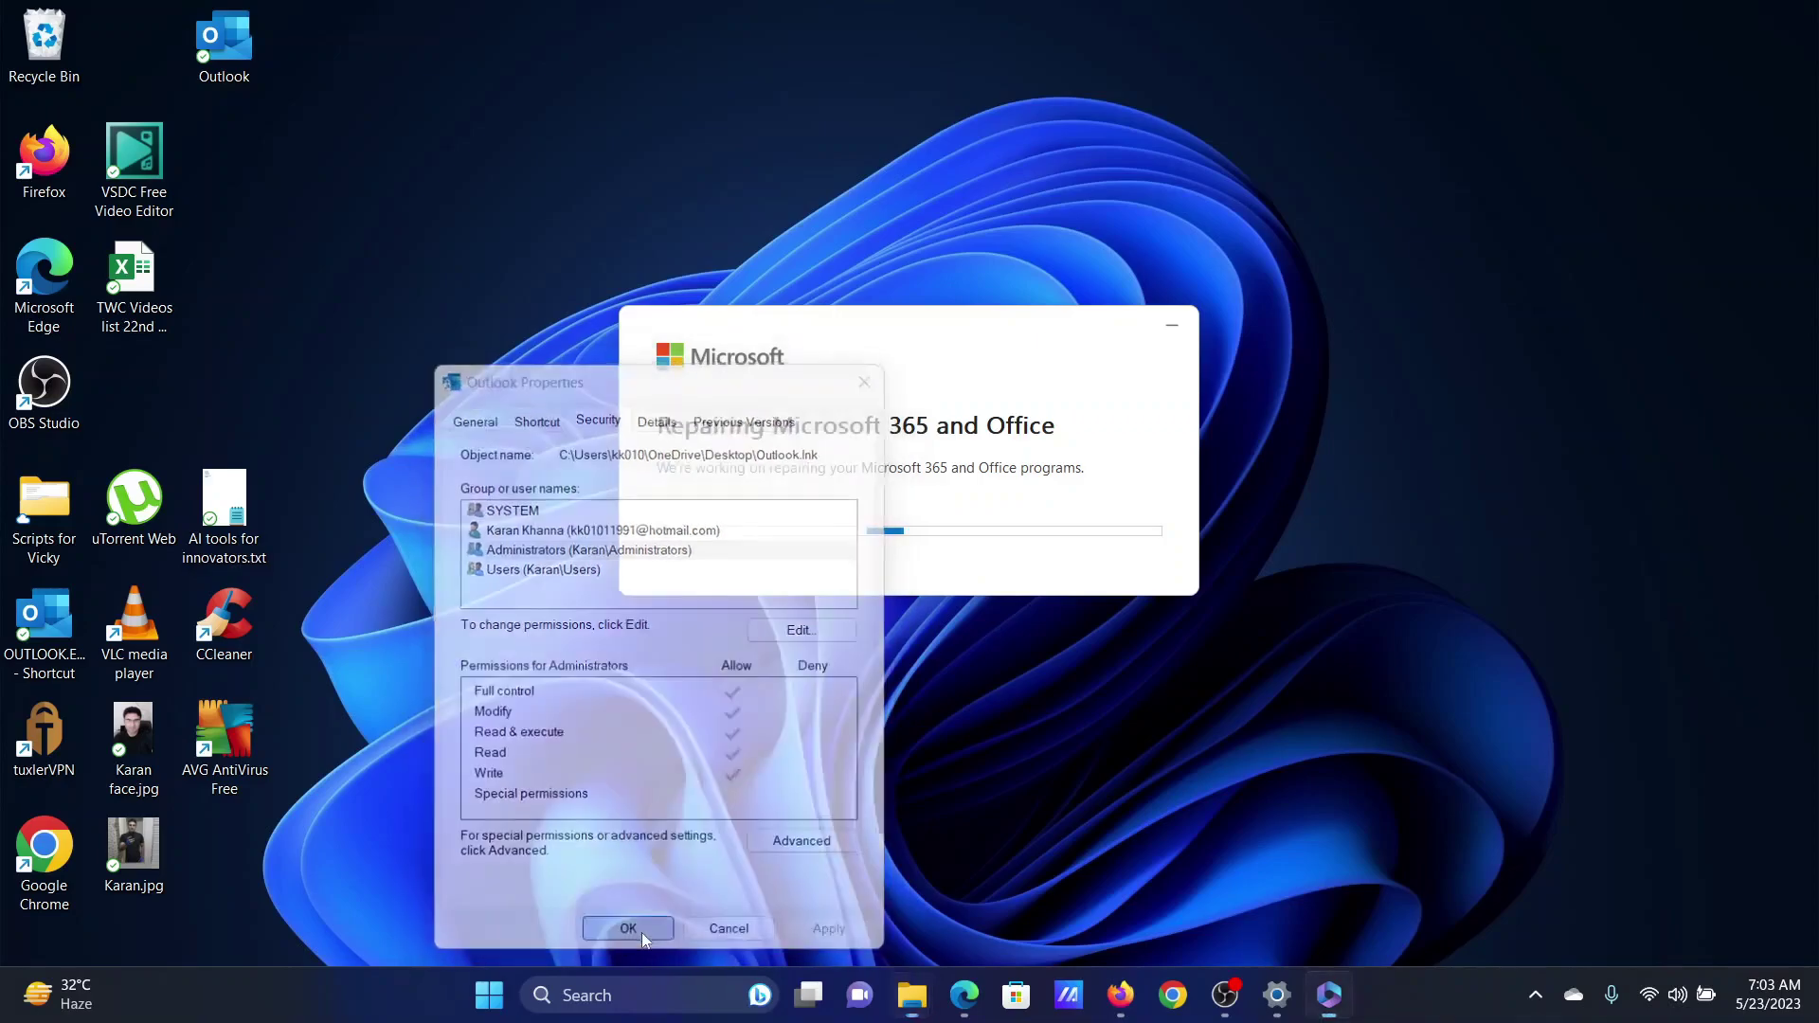
click(964, 995)
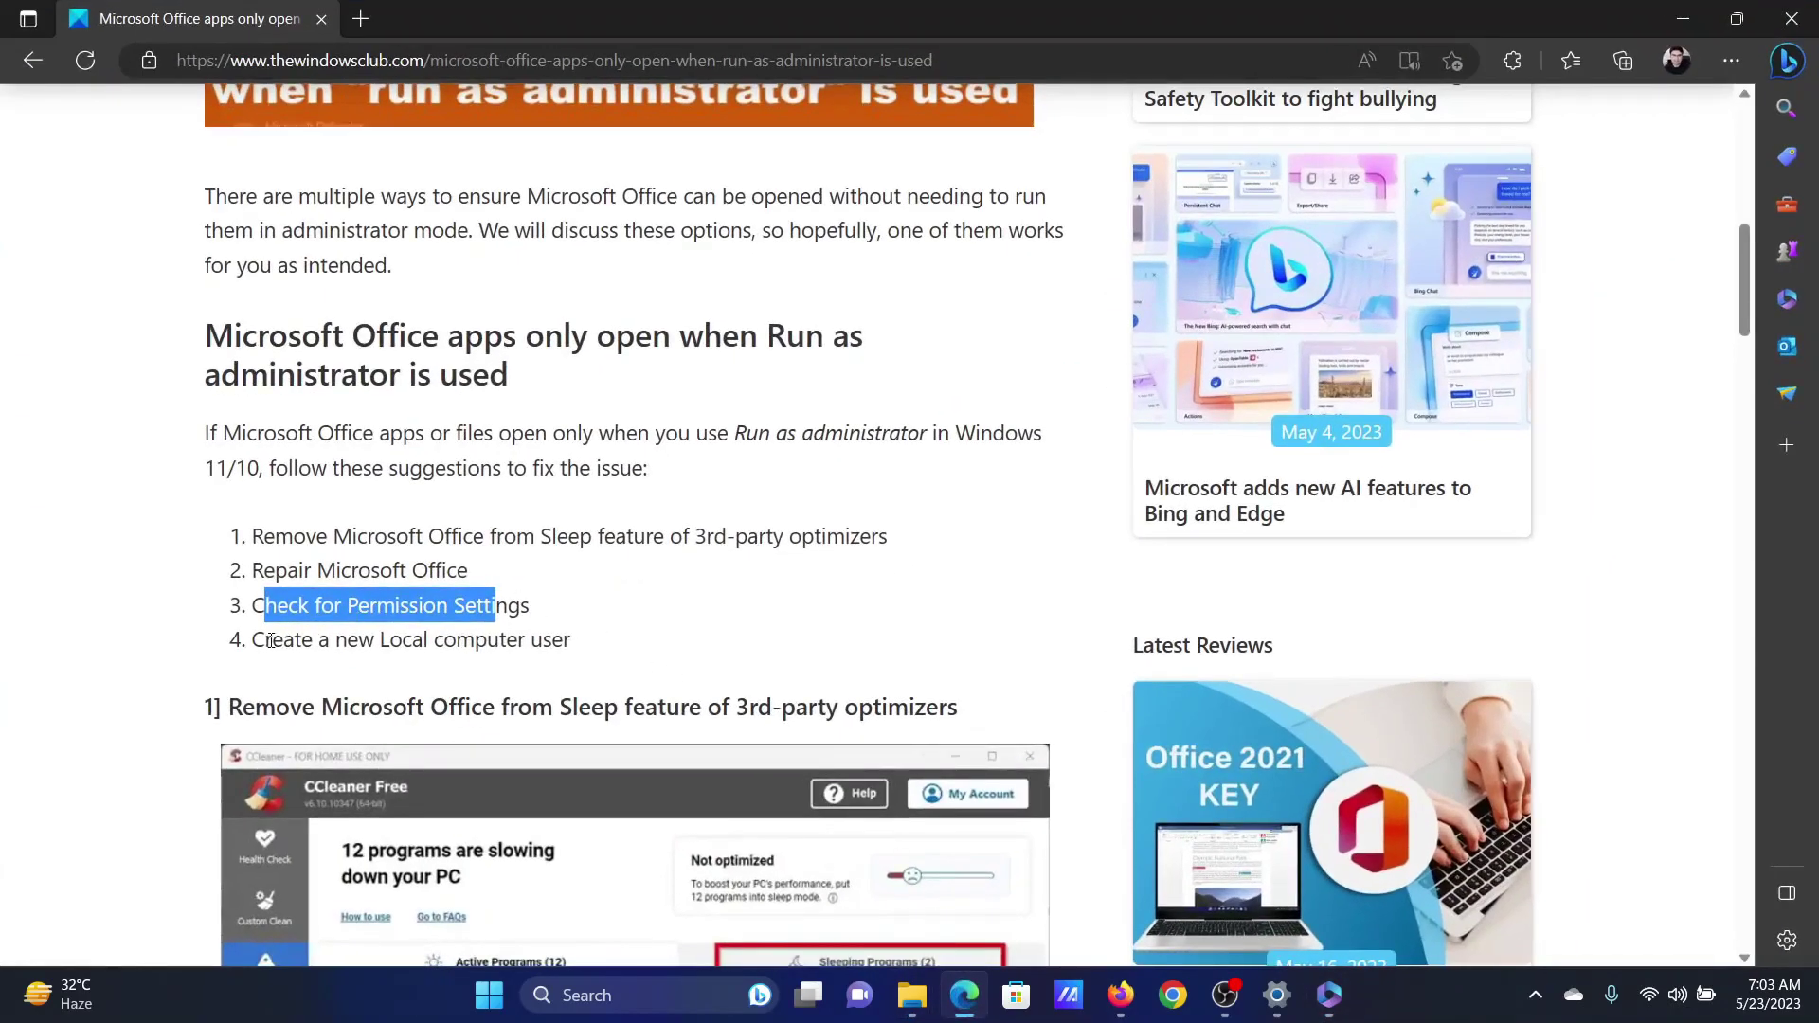
drag(271, 641, 556, 641)
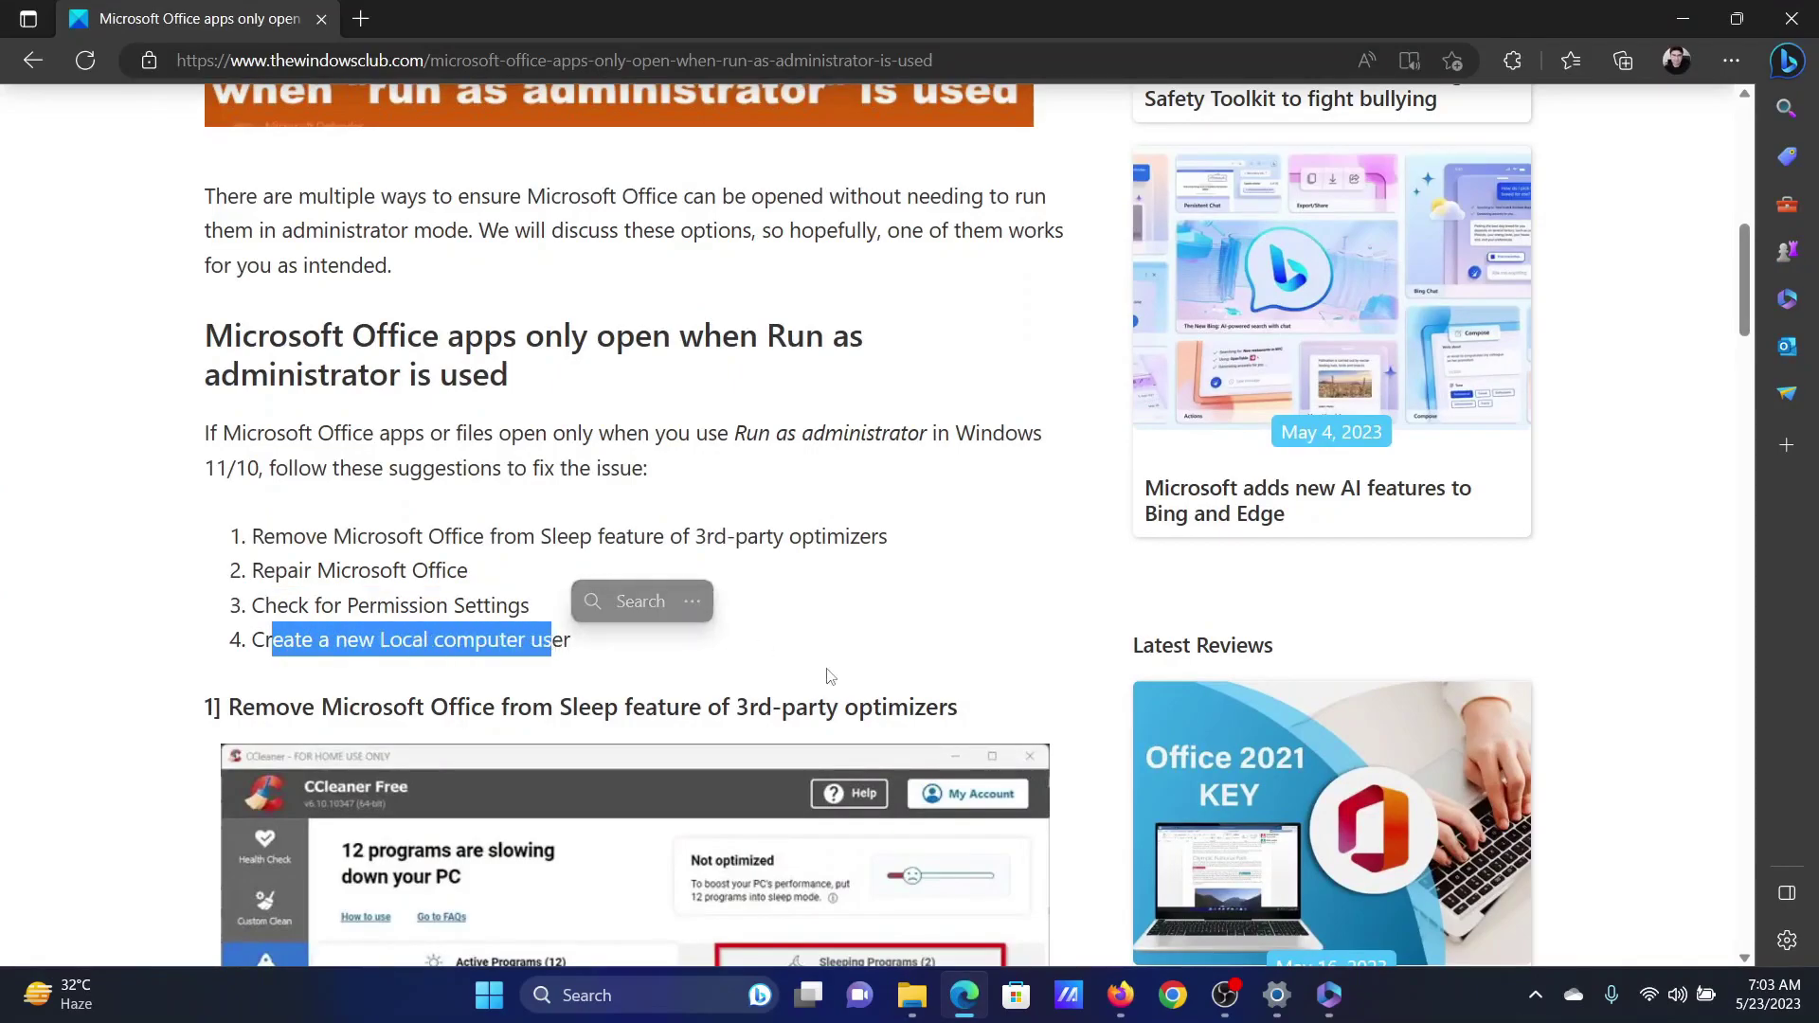
click(863, 644)
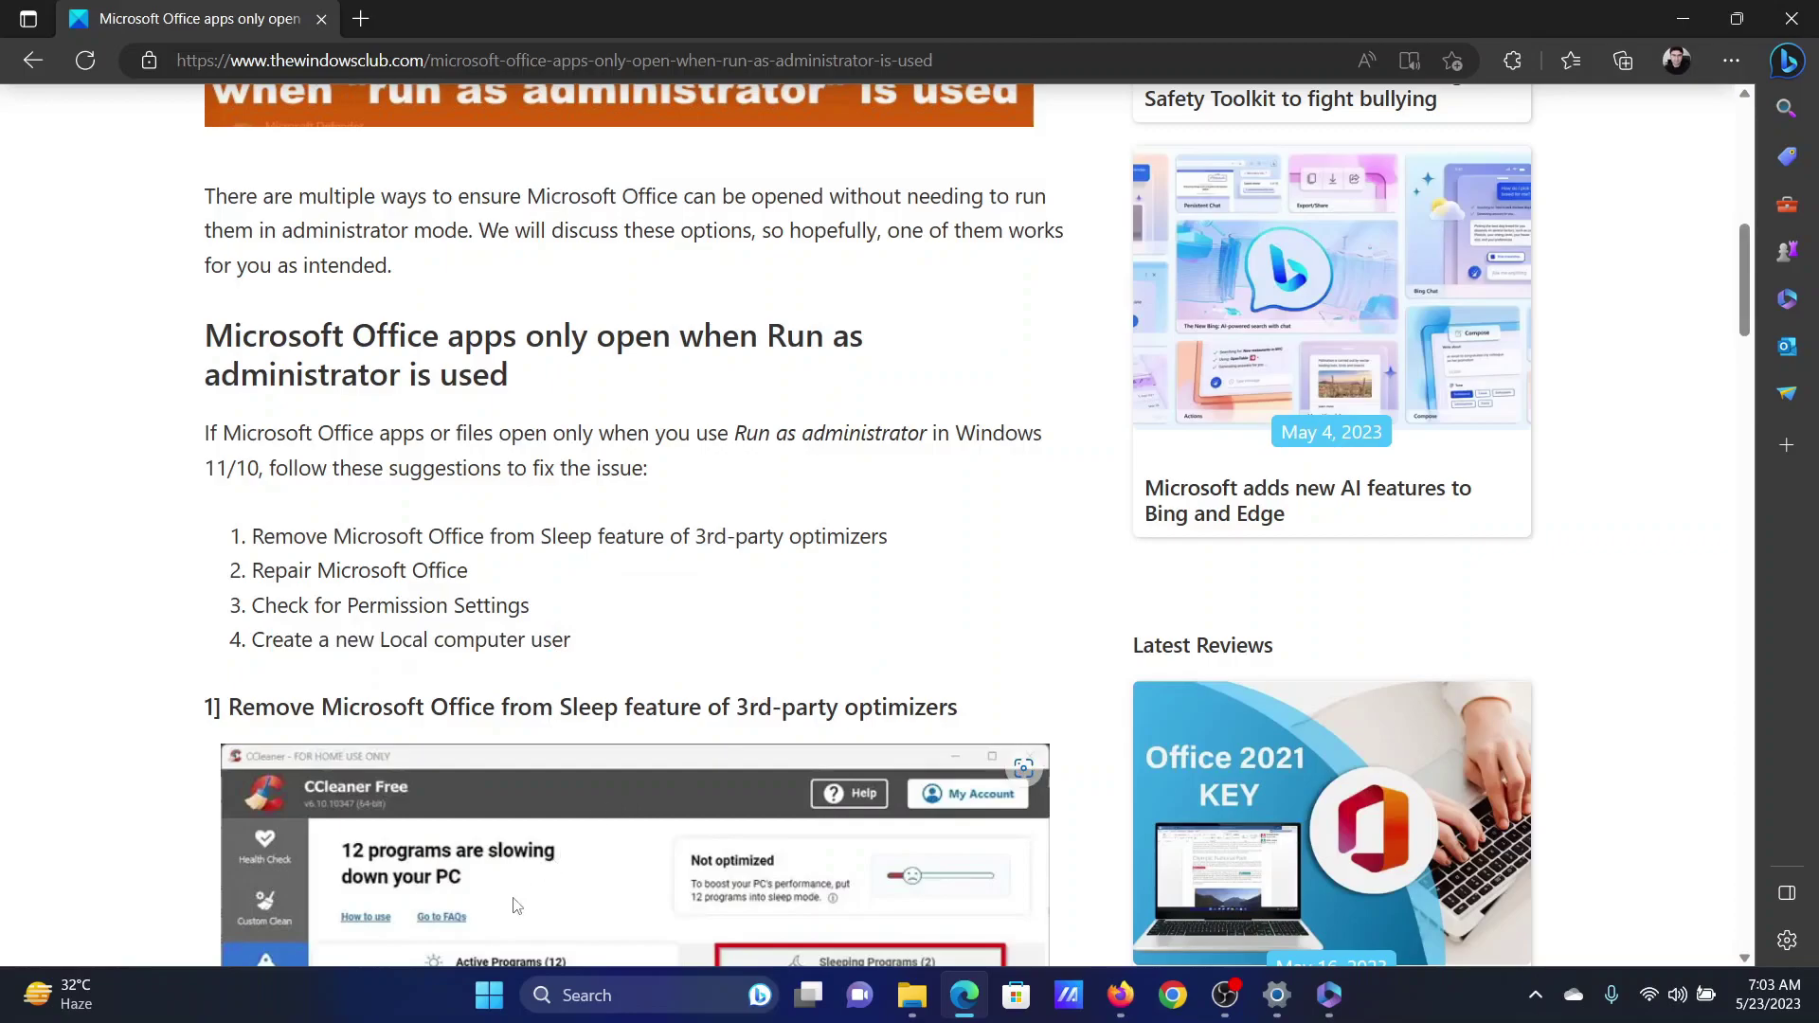
right_click(489, 995)
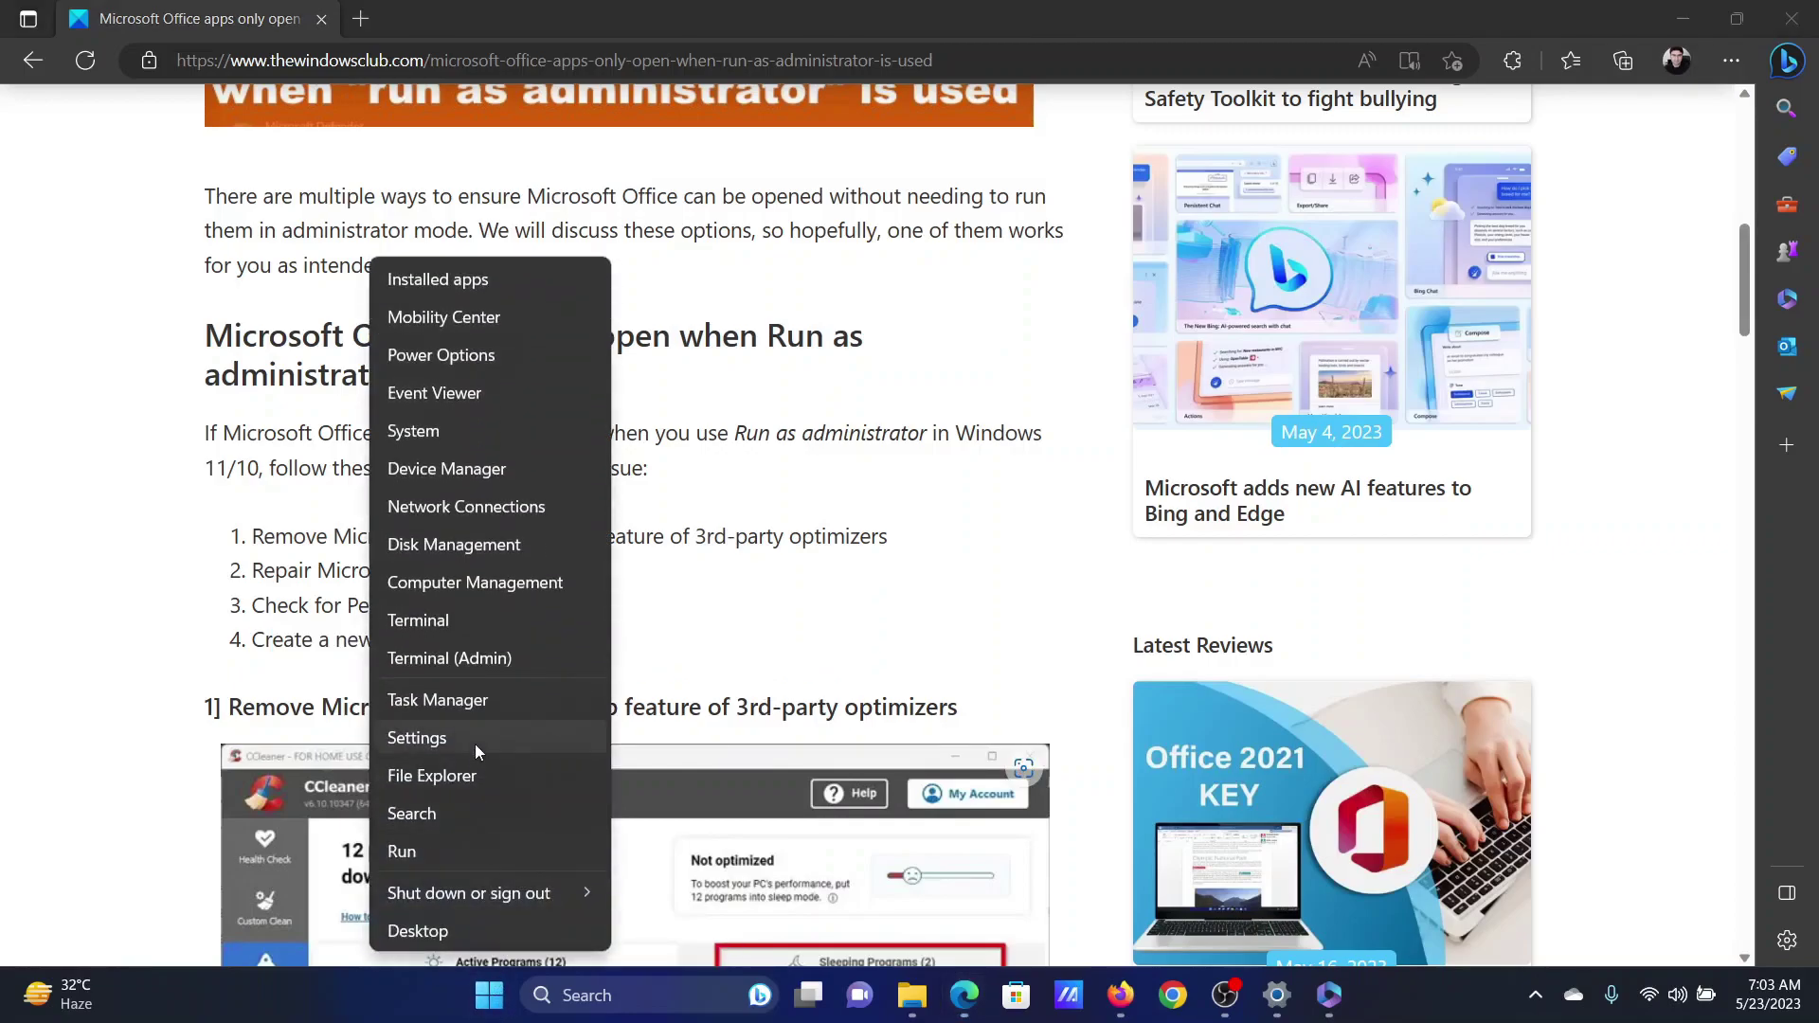
- Open Settings and navigate to Accounts > Other users
click(475, 743)
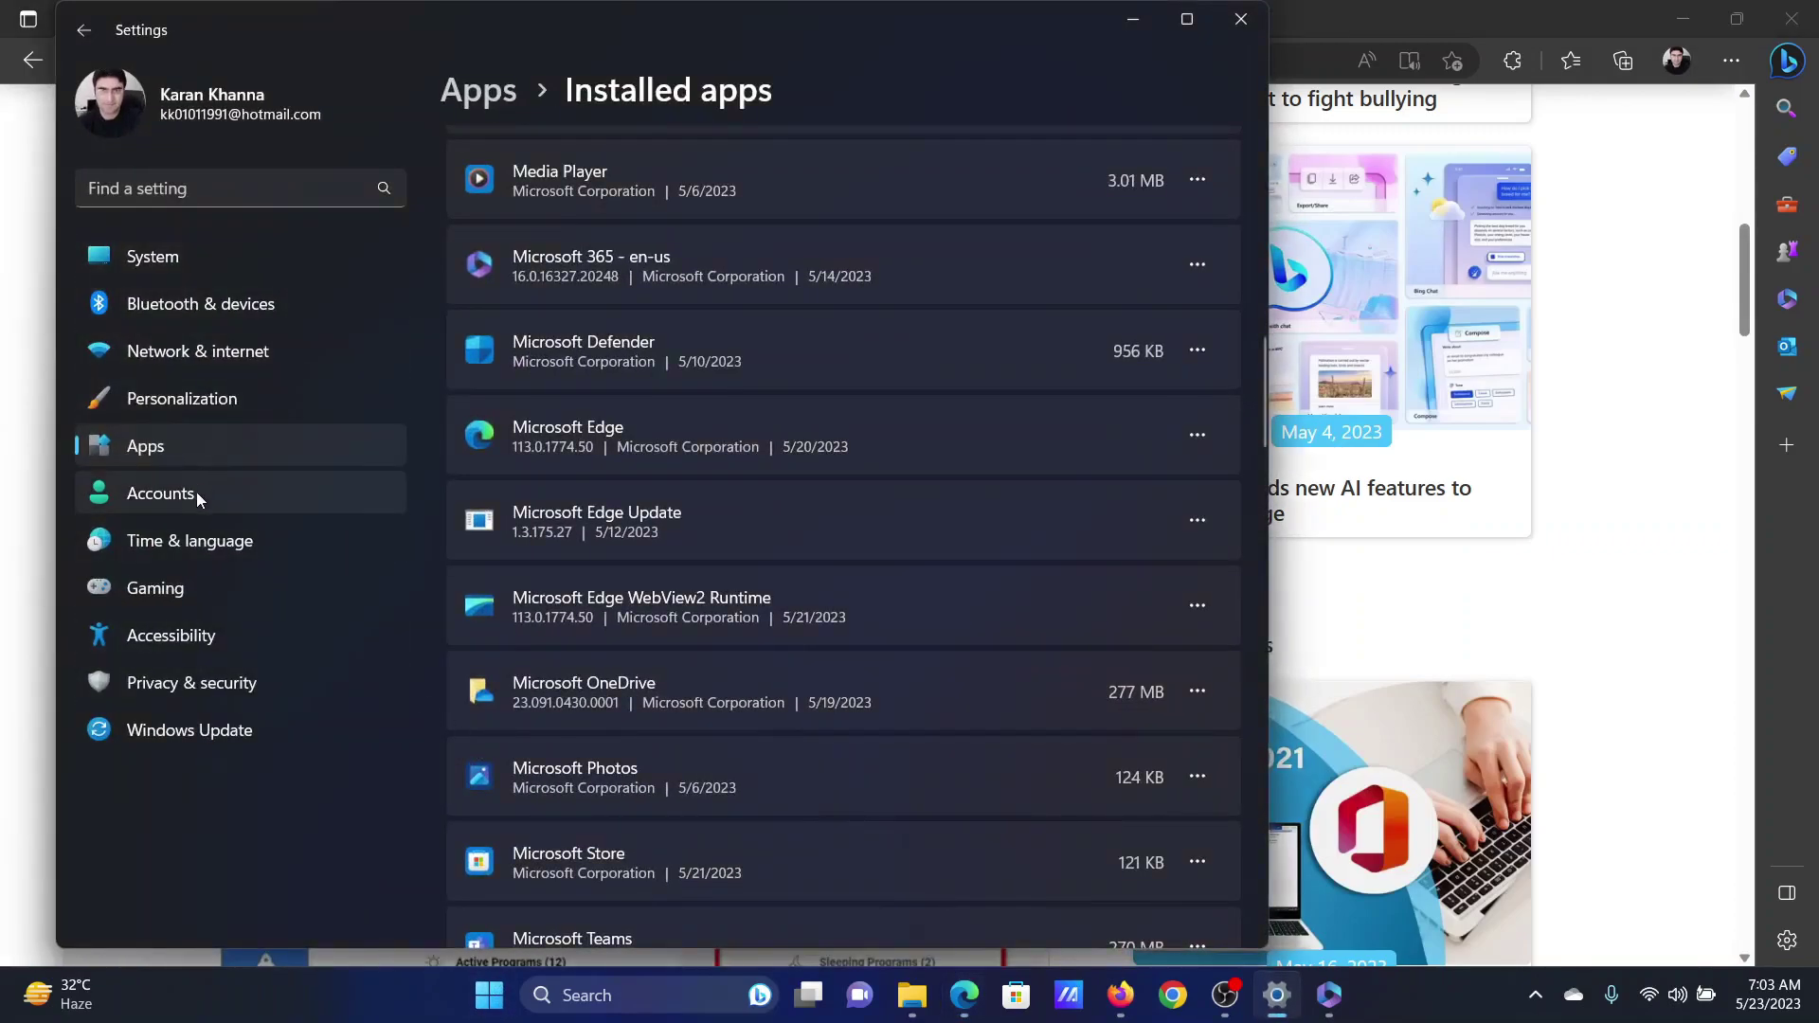
click(196, 494)
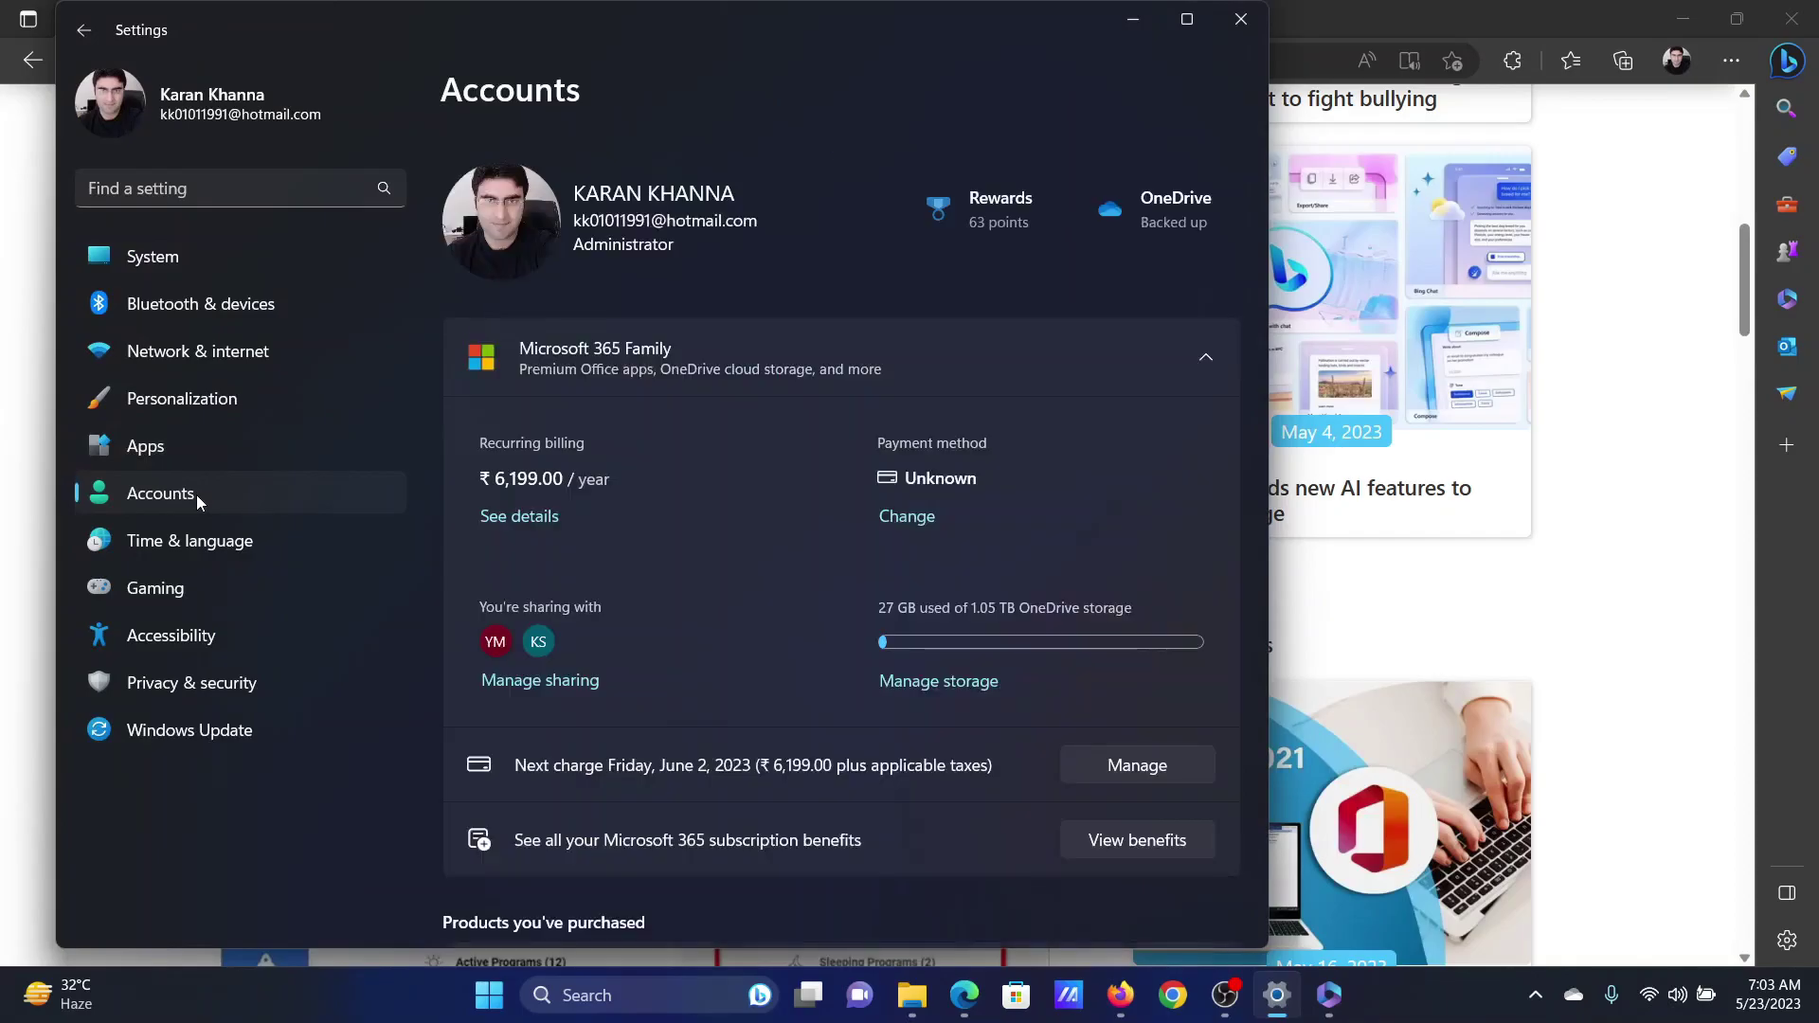
scroll(779, 454, down, 8)
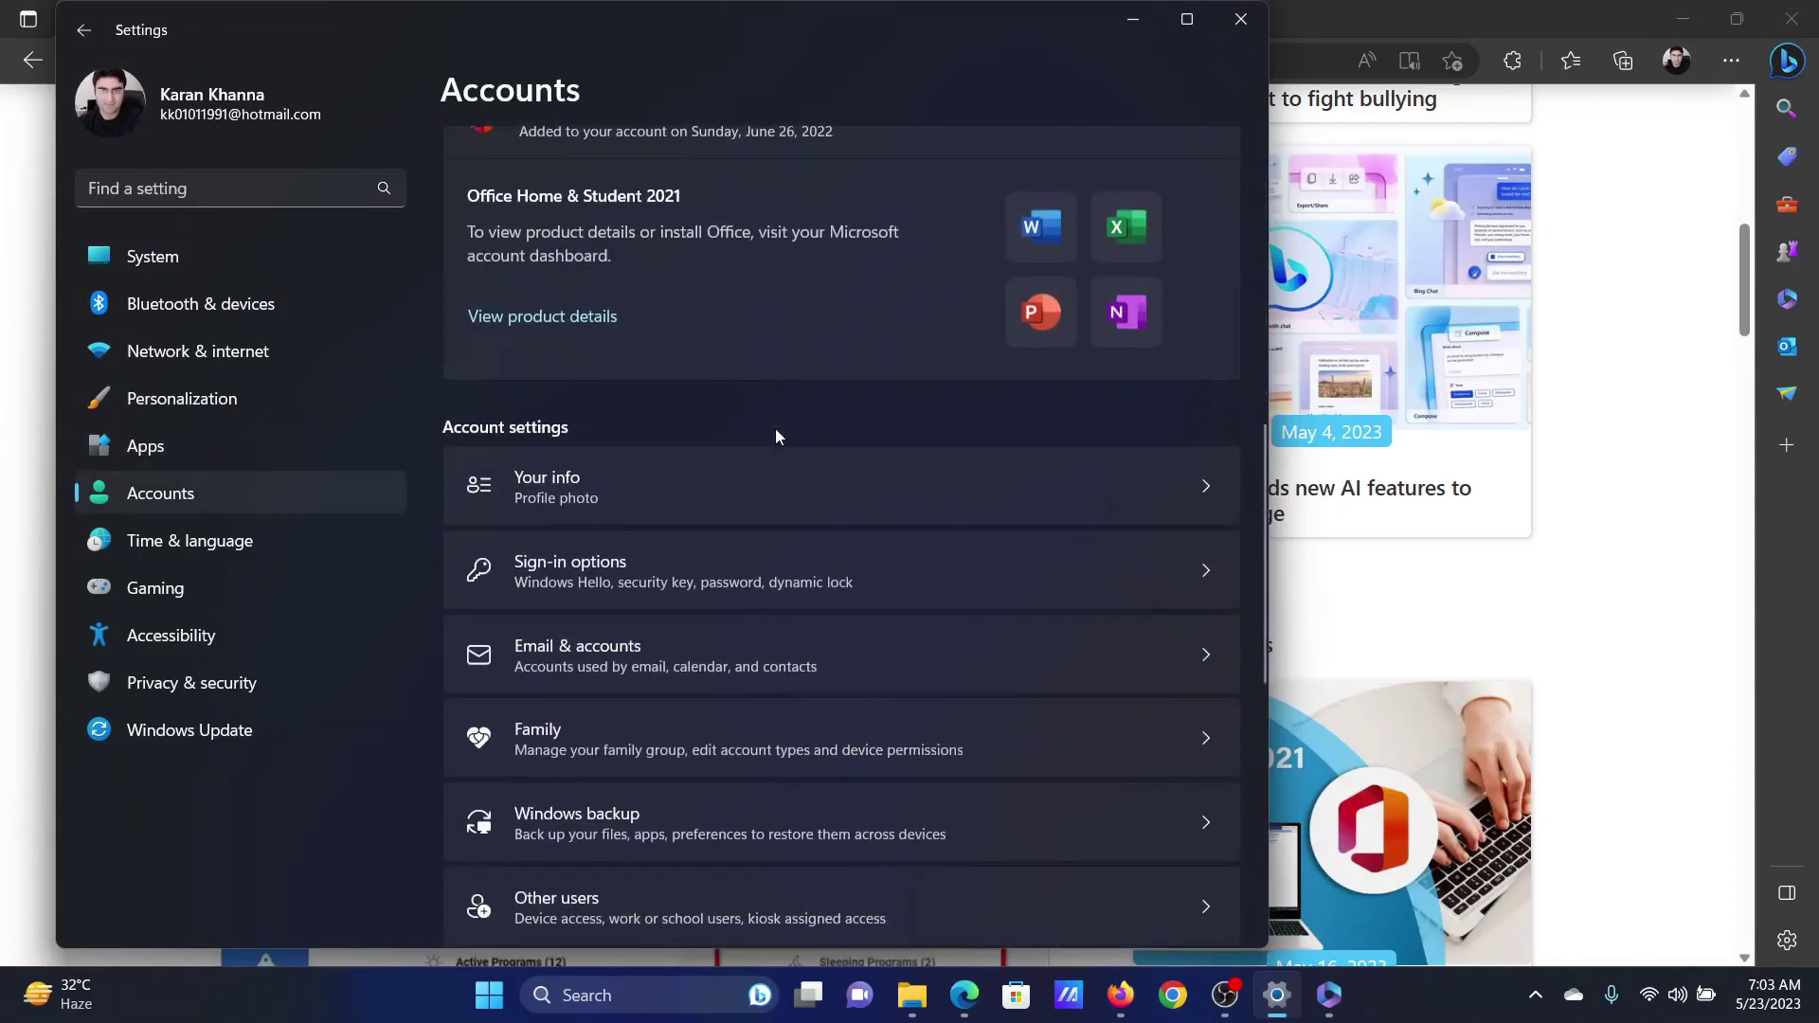
scroll(775, 429, down, 2)
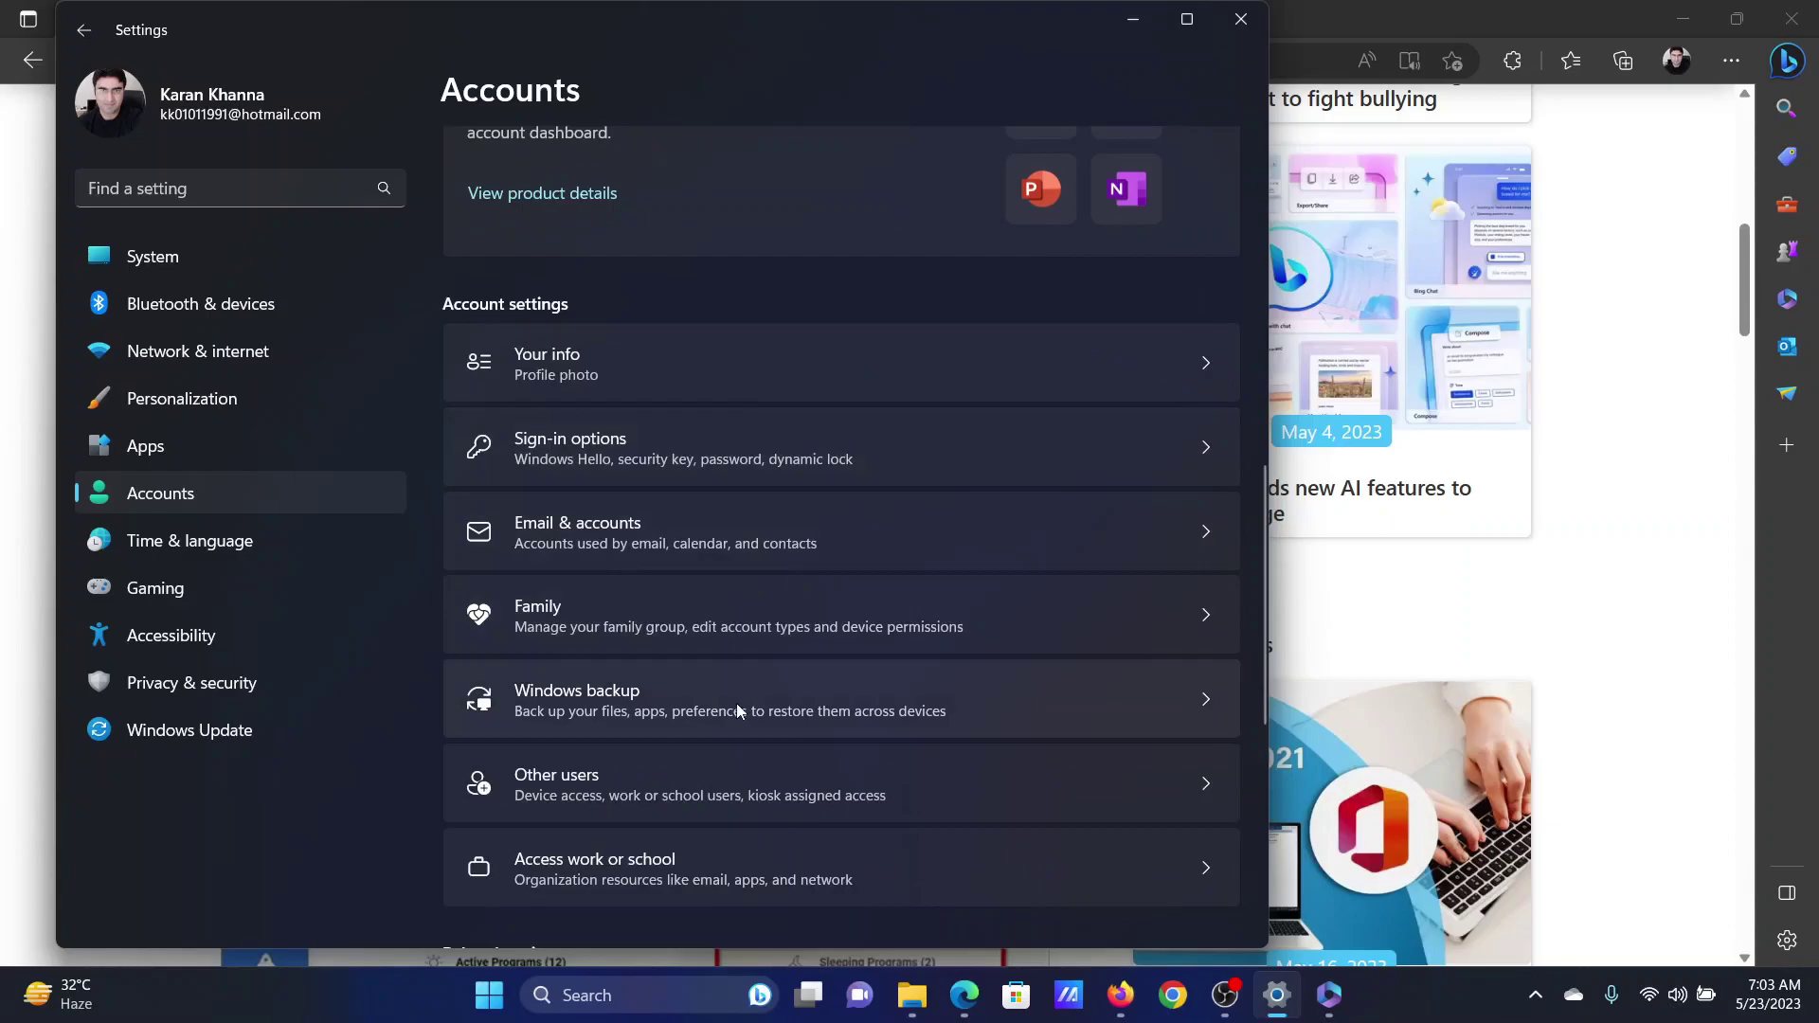
click(729, 775)
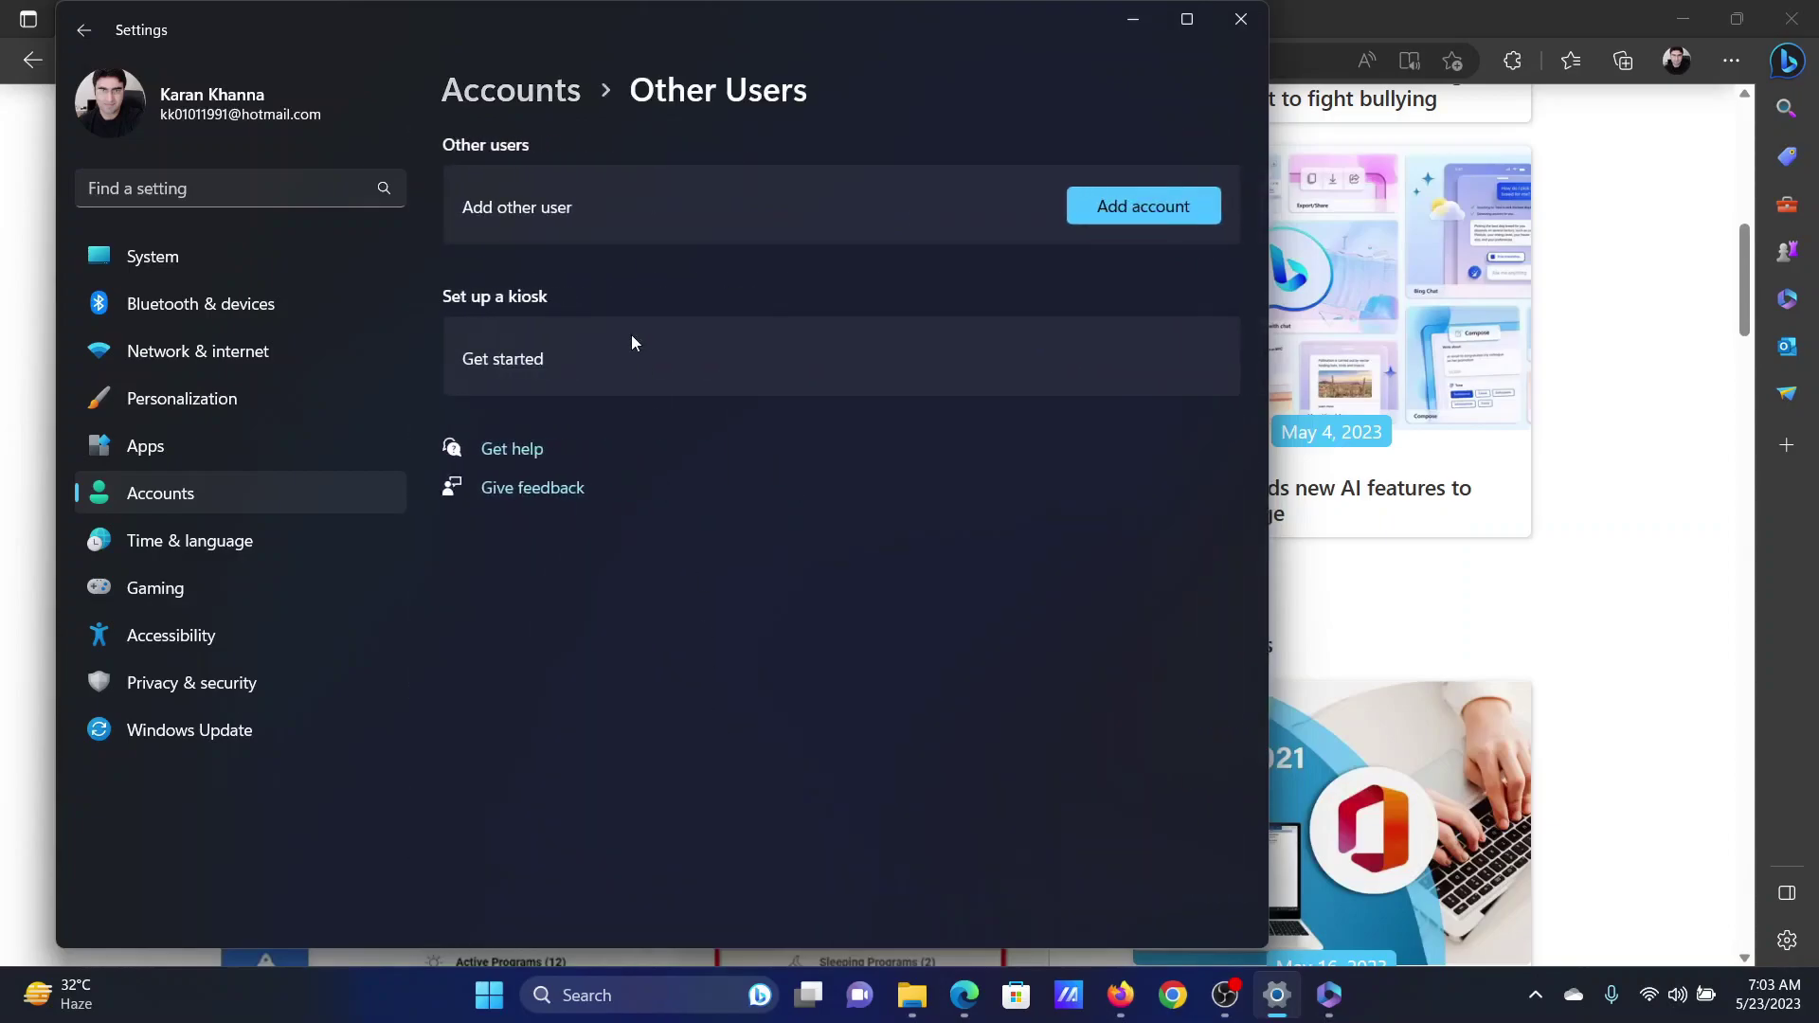
- Add an account without the person's sign-in info and begin entering an e-mail address
click(1169, 209)
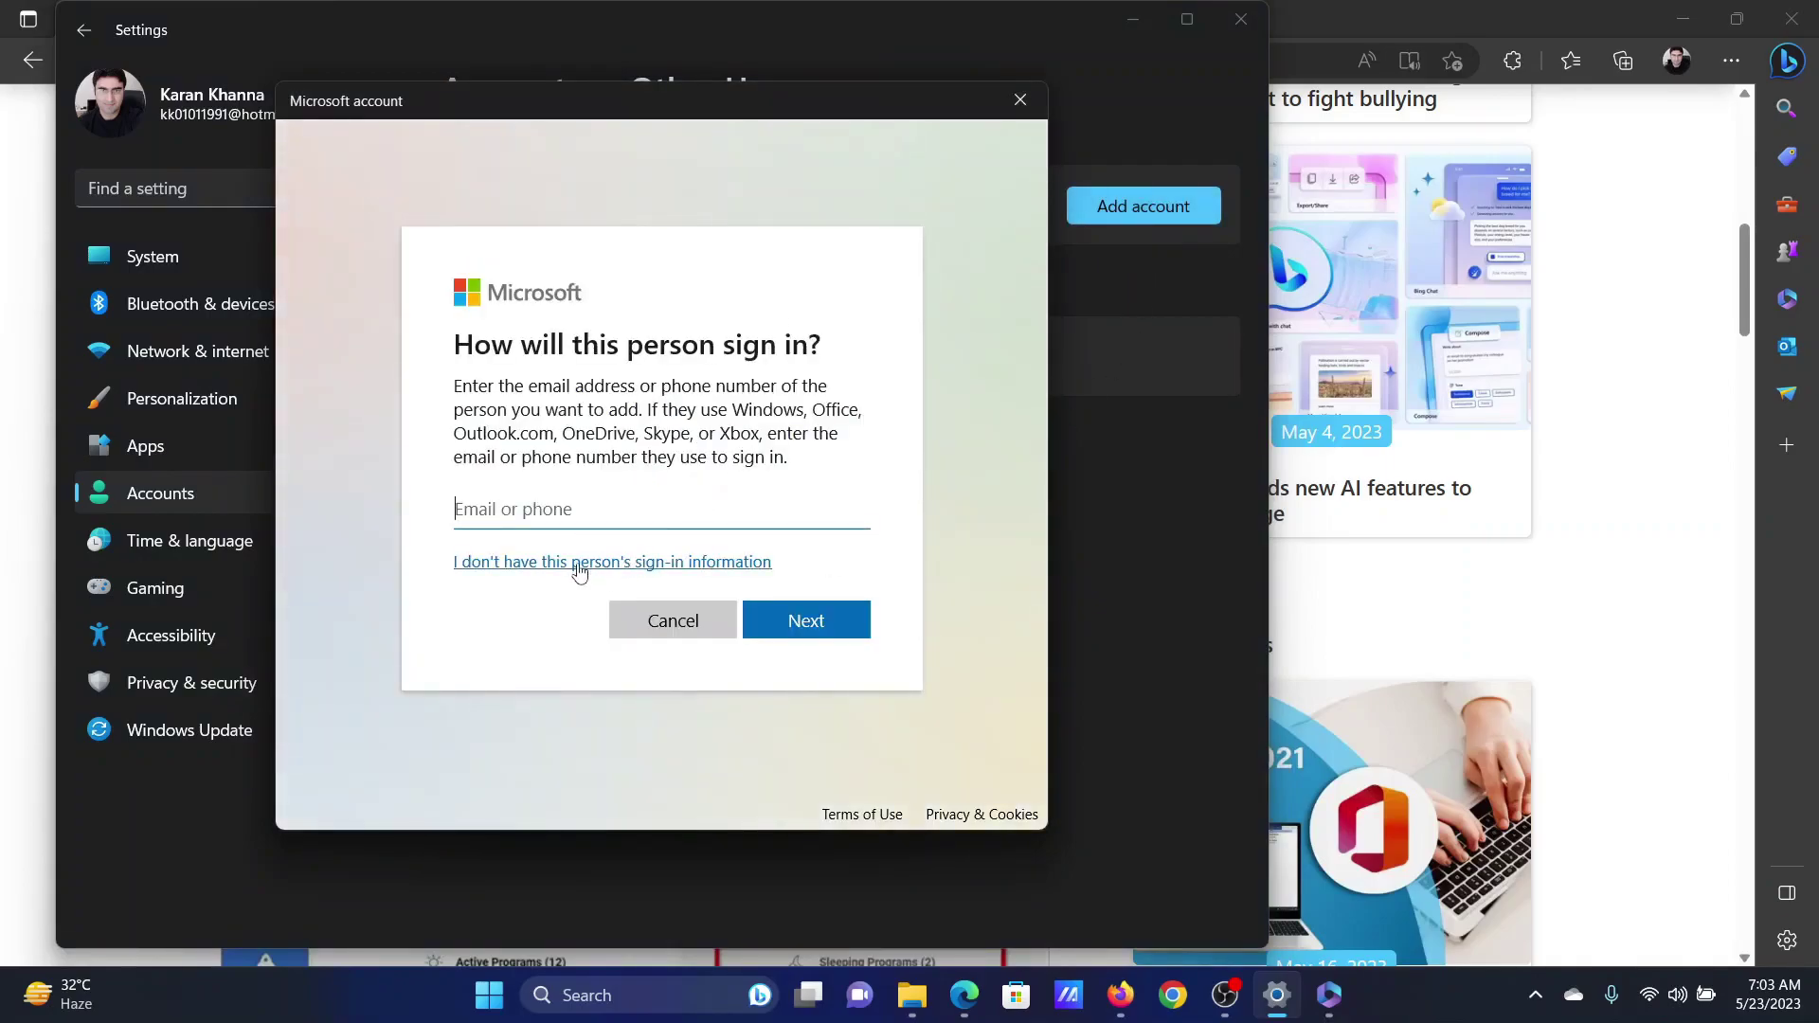
click(706, 562)
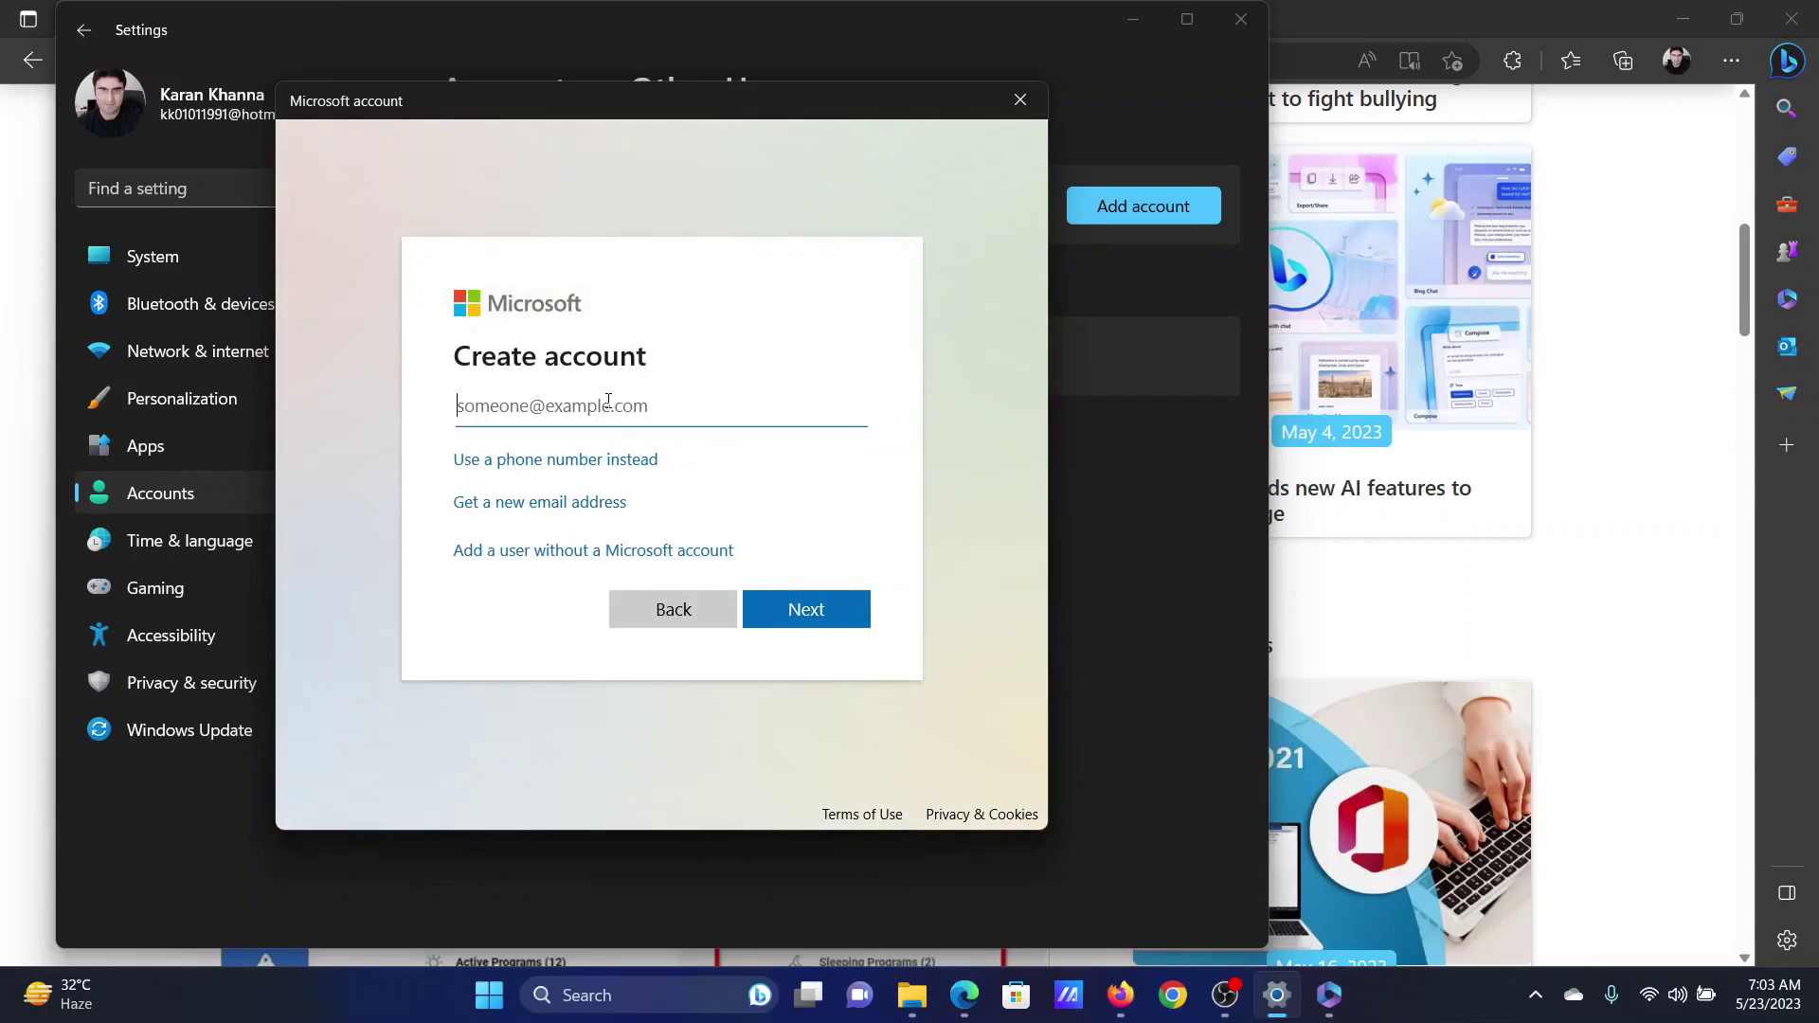
- Scroll the Office article back to the top and highlight its title
click(3, 336)
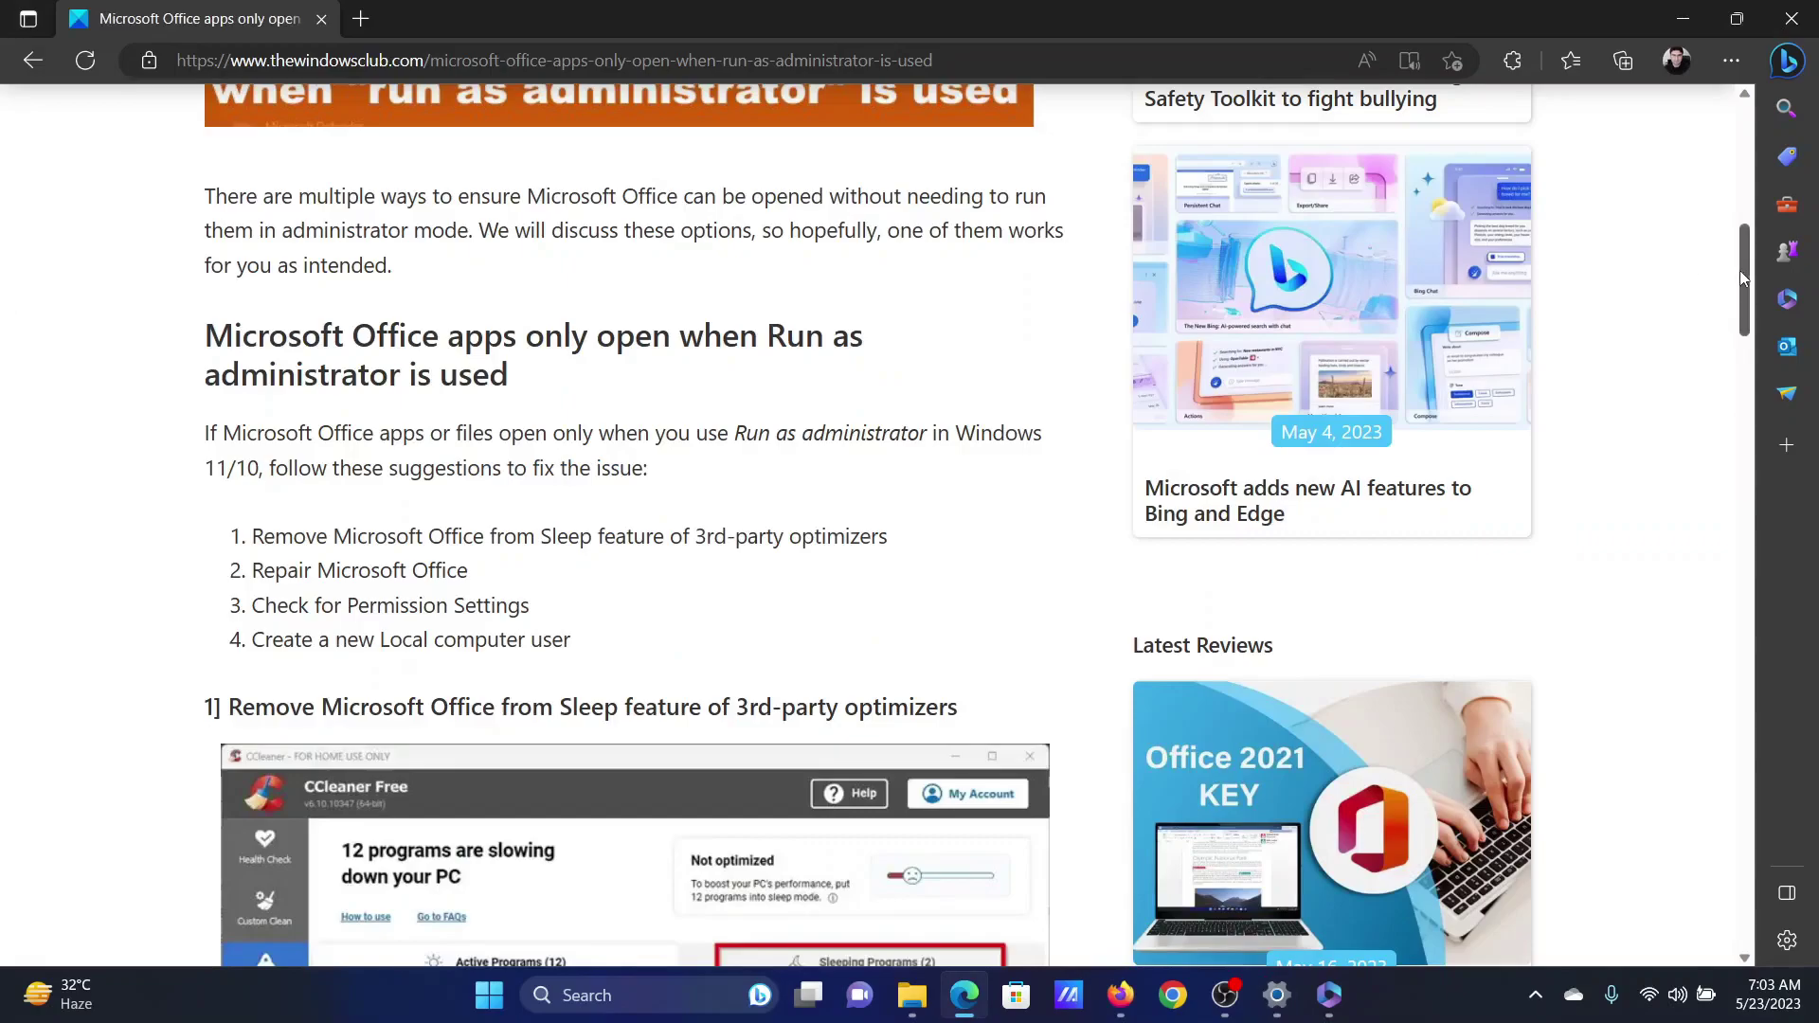
drag(1741, 270, 1760, 115)
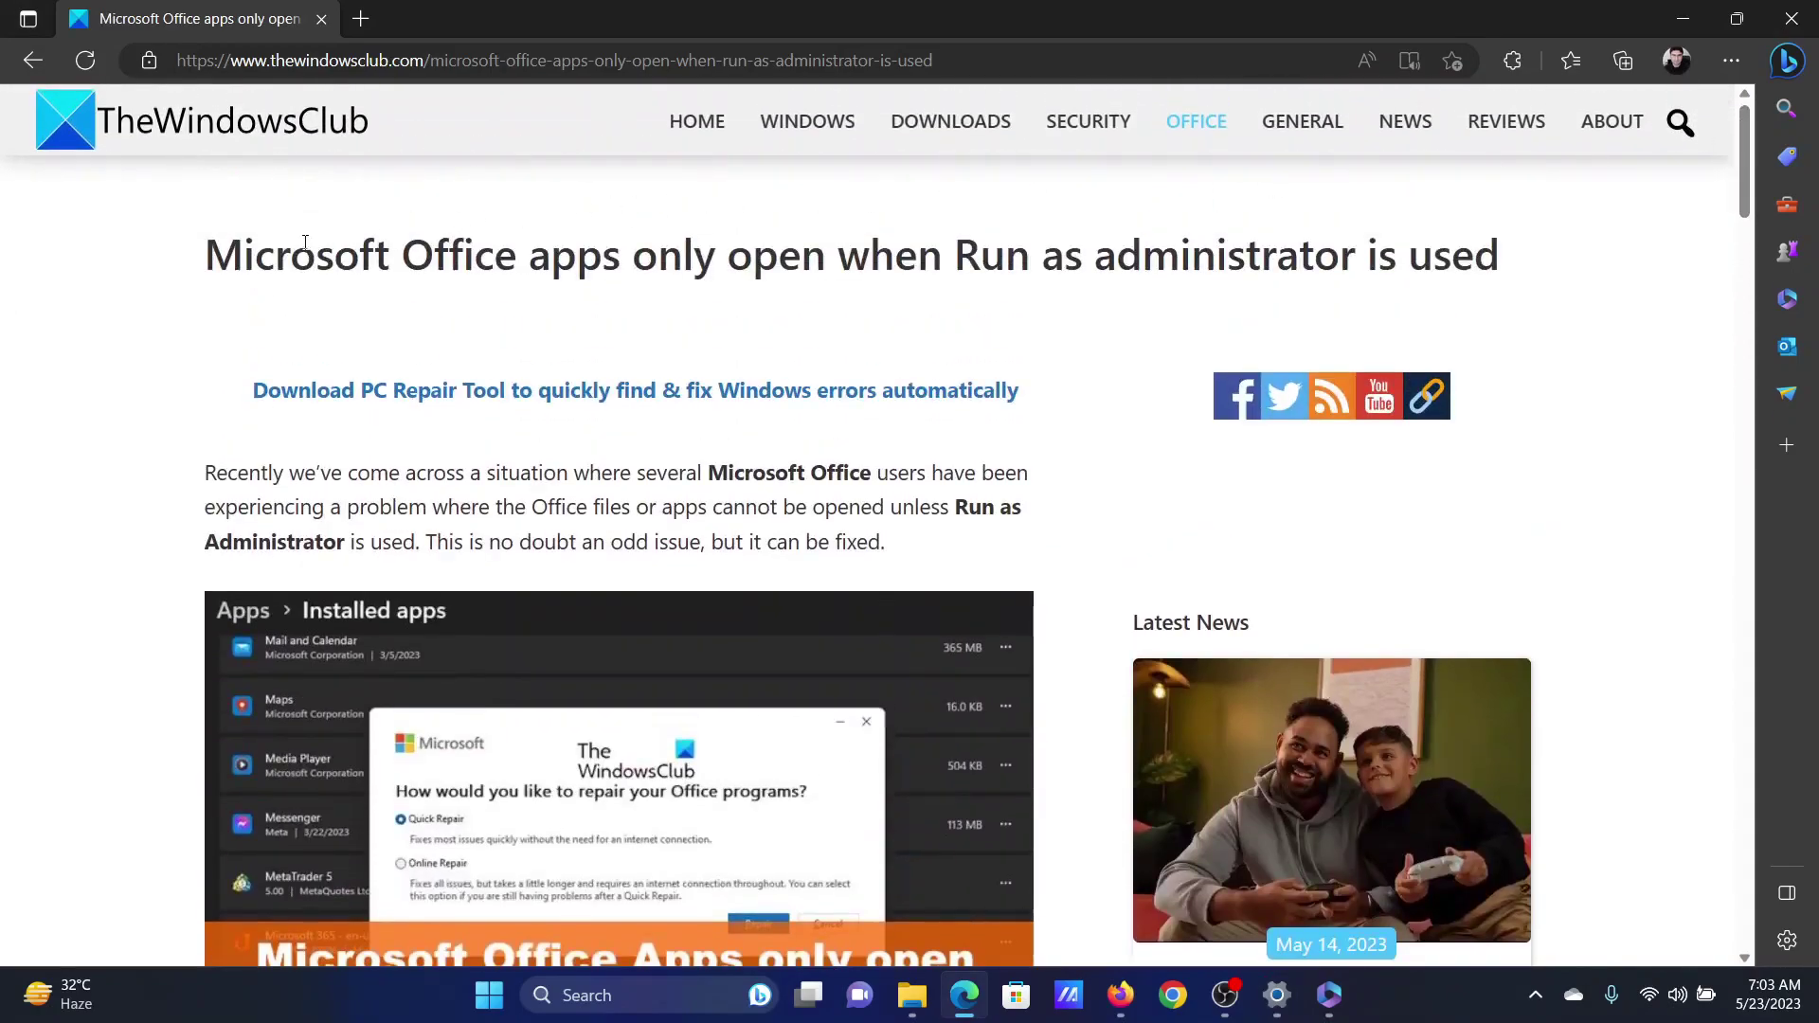
drag(228, 254, 1519, 247)
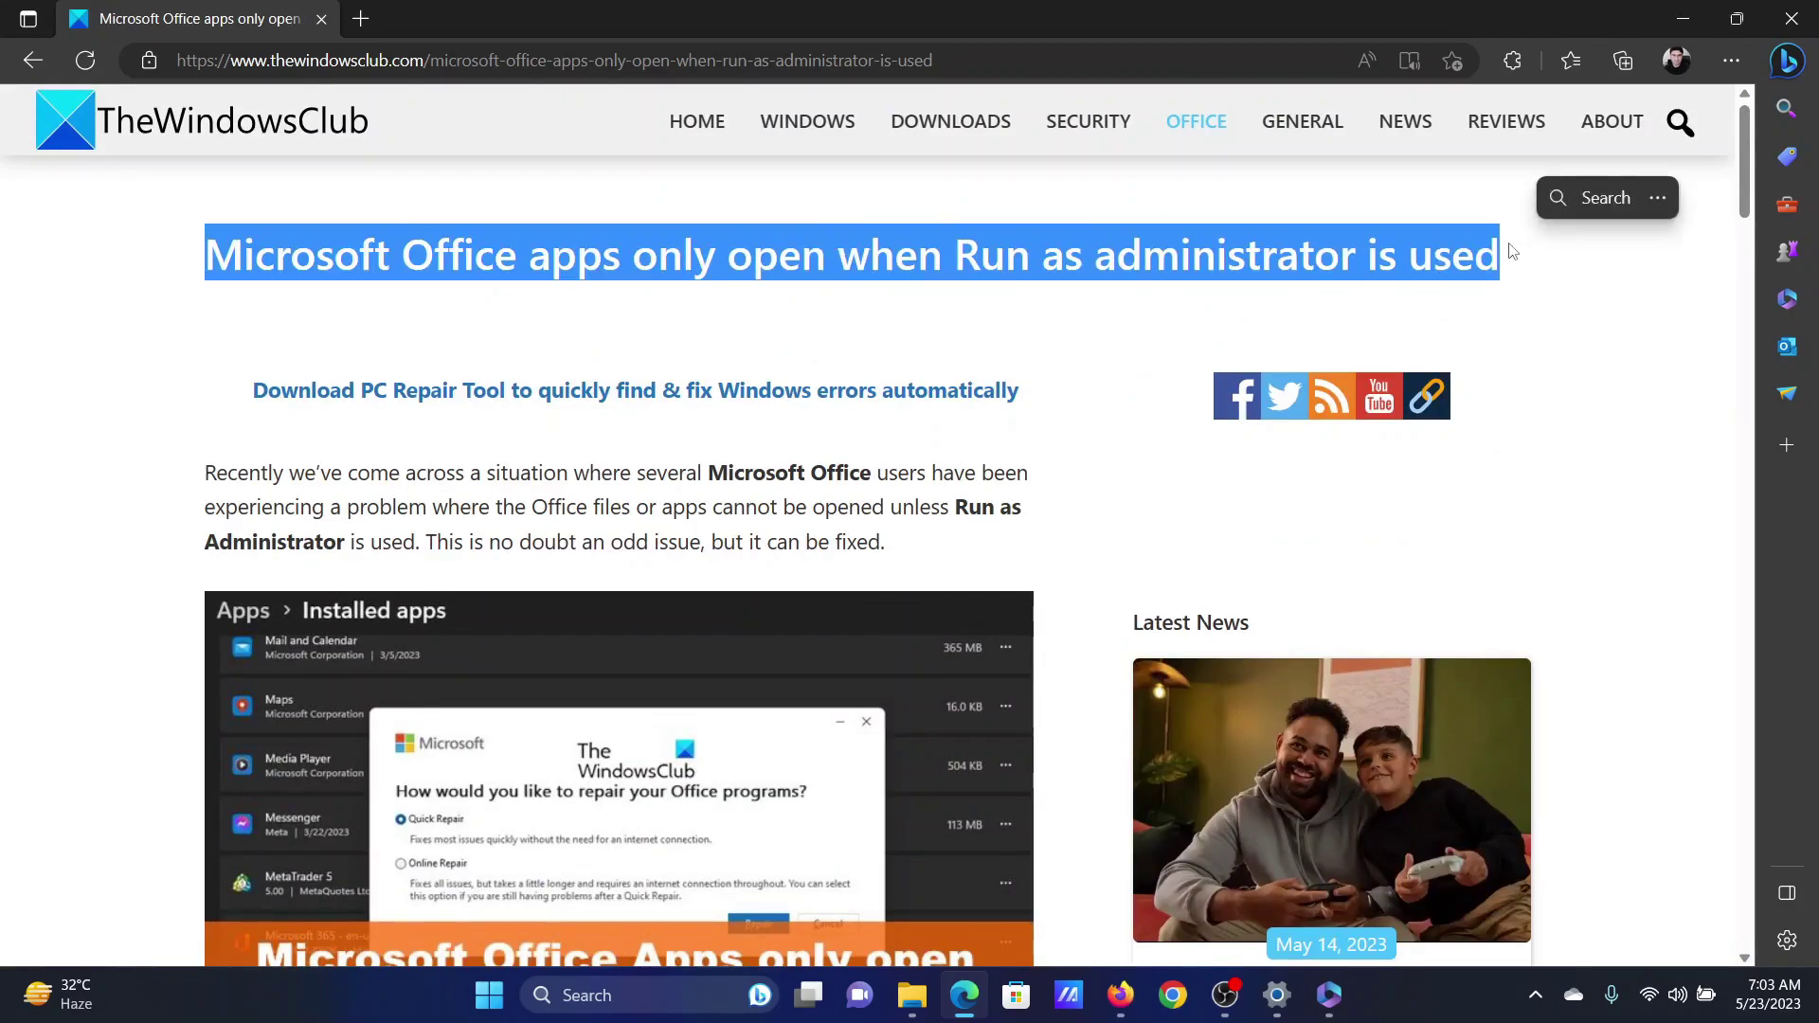